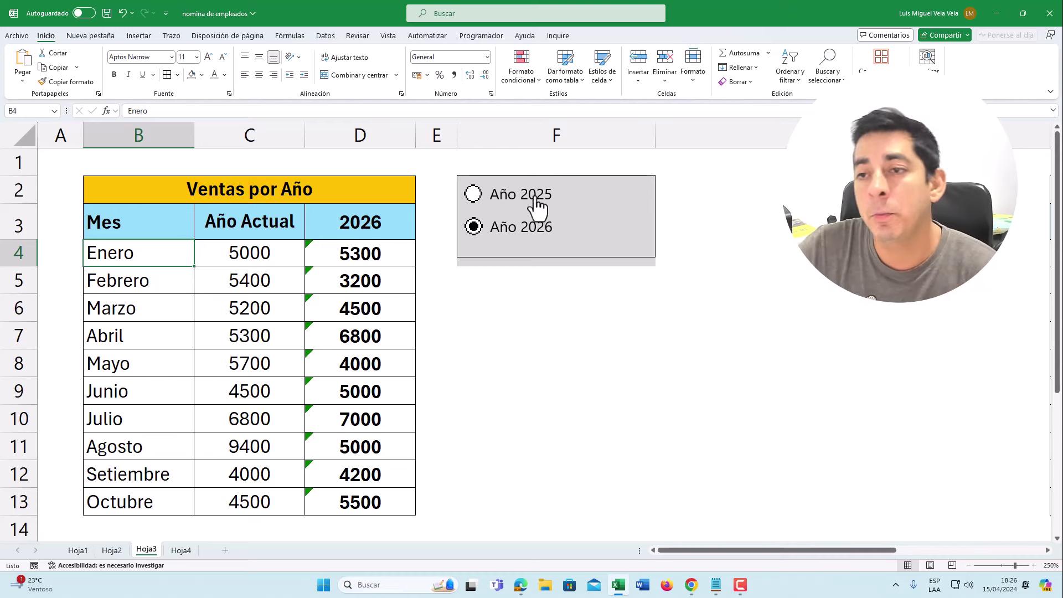
Step: Switch column D between the 2025 and 2026 sales and inspect the INDICE formula in D3
left_click(473, 197)
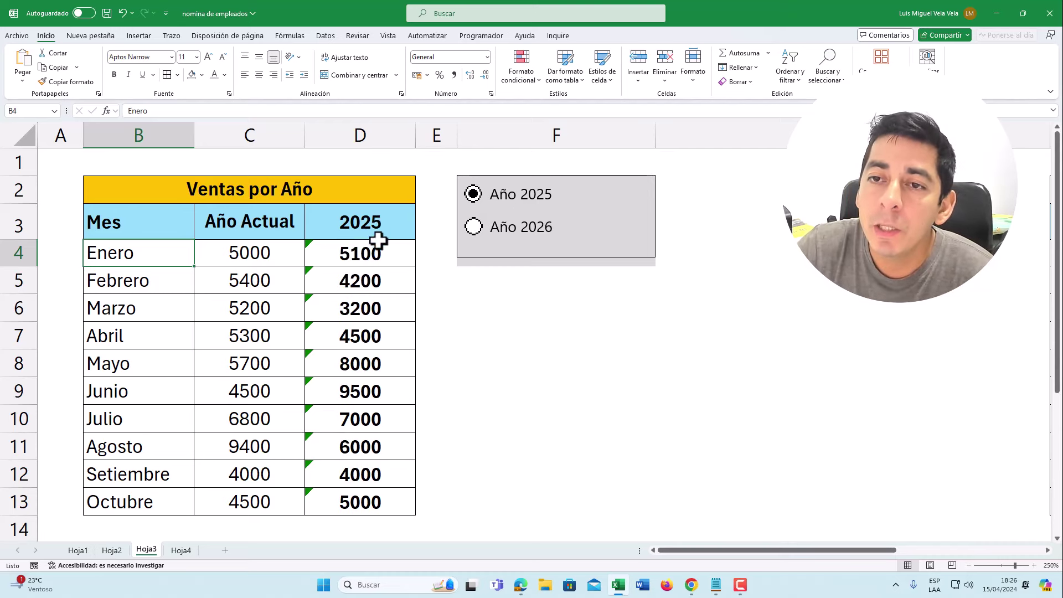
left_click_drag(374, 216, 366, 362)
left_click(364, 134)
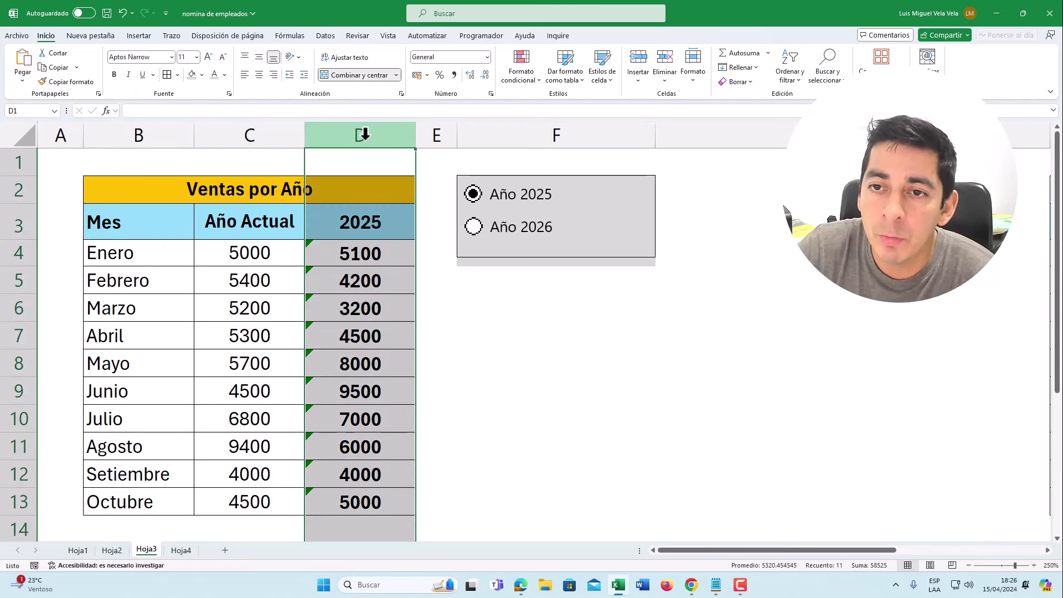
left_click(357, 226)
left_click(473, 230)
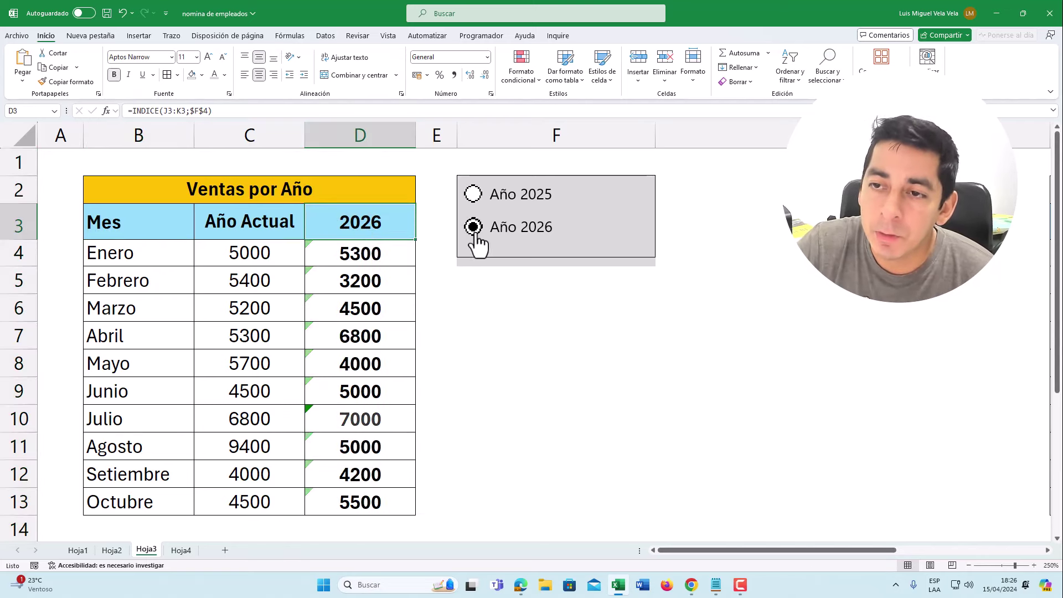
left_click(474, 194)
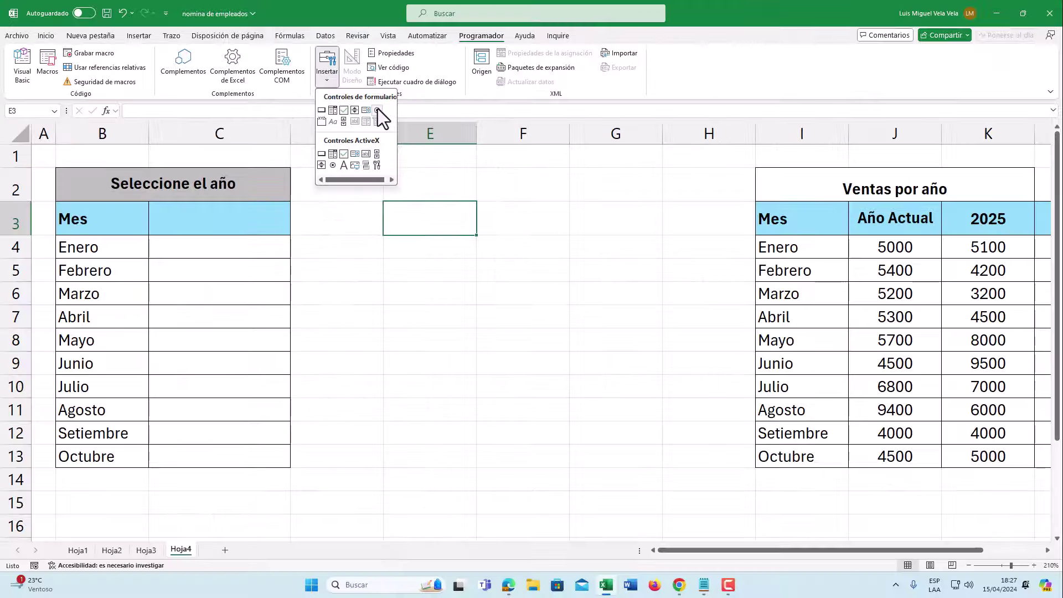
Step: Draw an option button near E3, reposition it, and copy it into three stacked buttons
left_click(377, 109)
left_click_drag(385, 202, 544, 234)
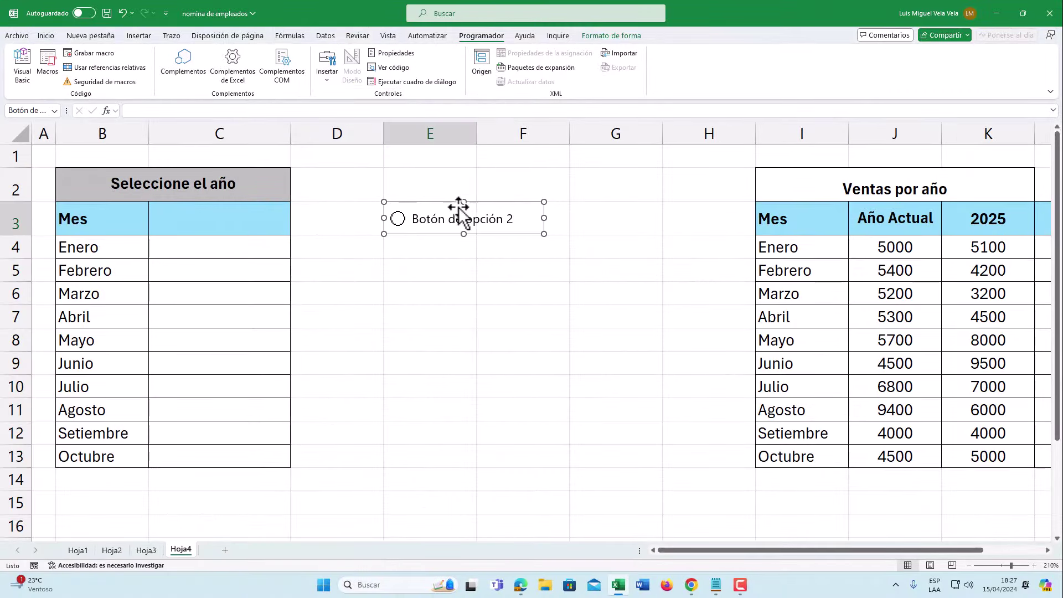
mouse_move(481, 205)
left_mouse_down()
mouse_move(446, 209)
mouse_move(476, 267)
left_mouse_up()
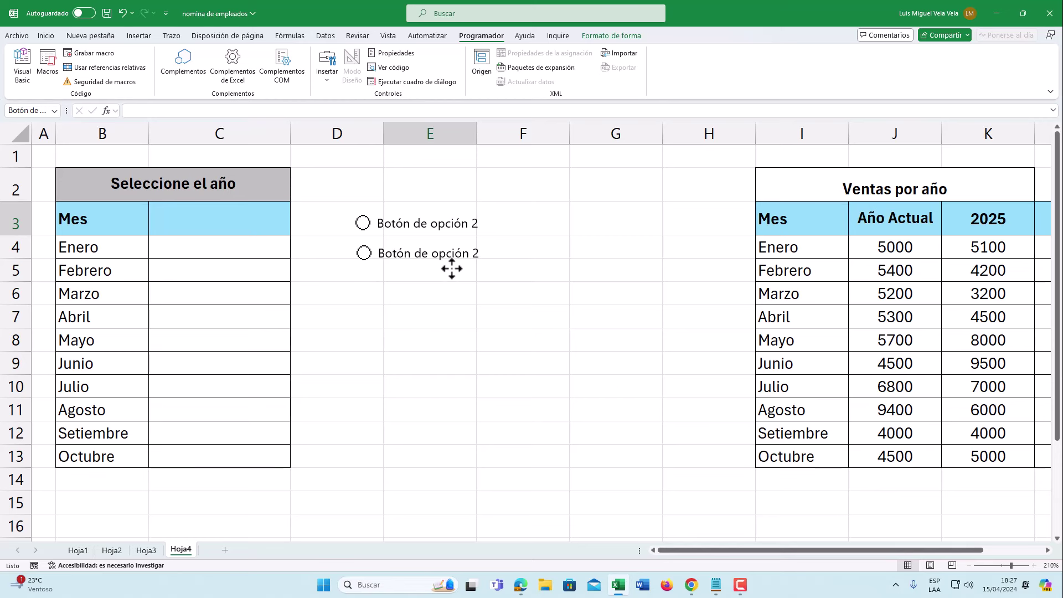
left_click(452, 269)
left_click_drag(452, 269, 458, 303, "ctrl")
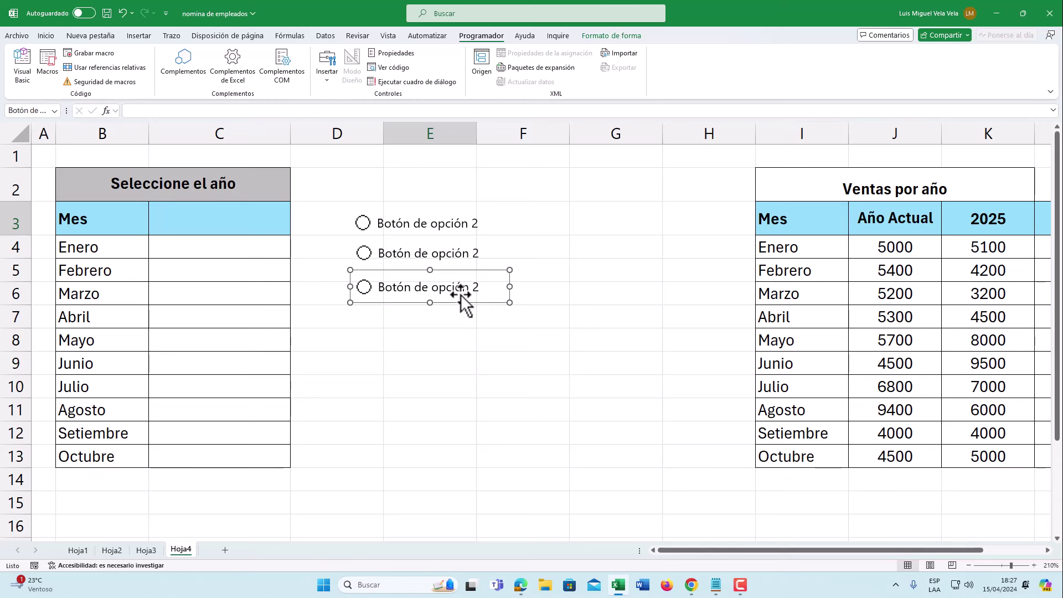
Step: Link the first option button to cell $G$3 through Formato de control
right_click(393, 223)
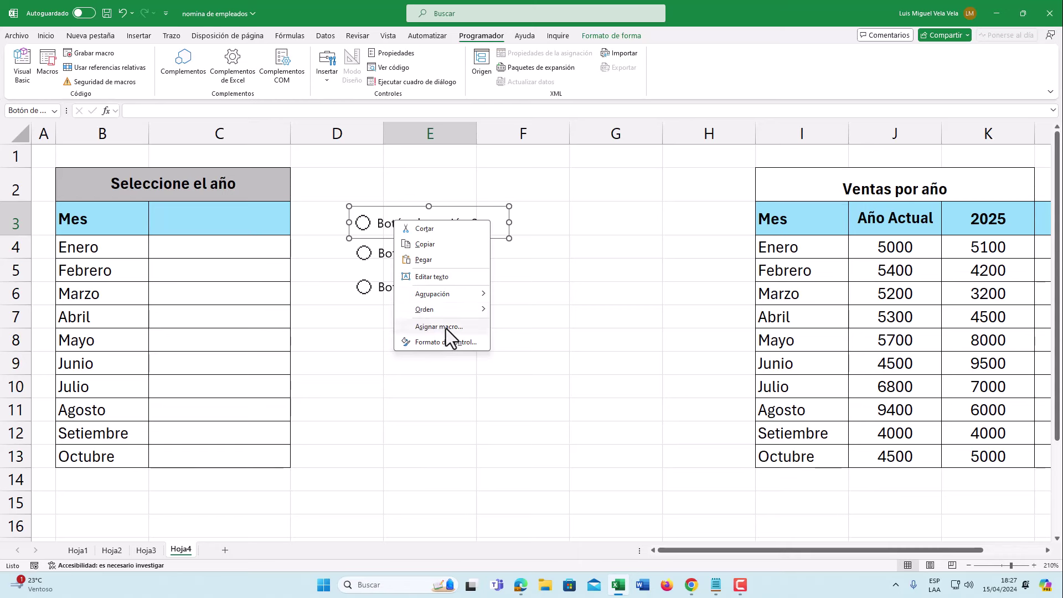
left_click(452, 342)
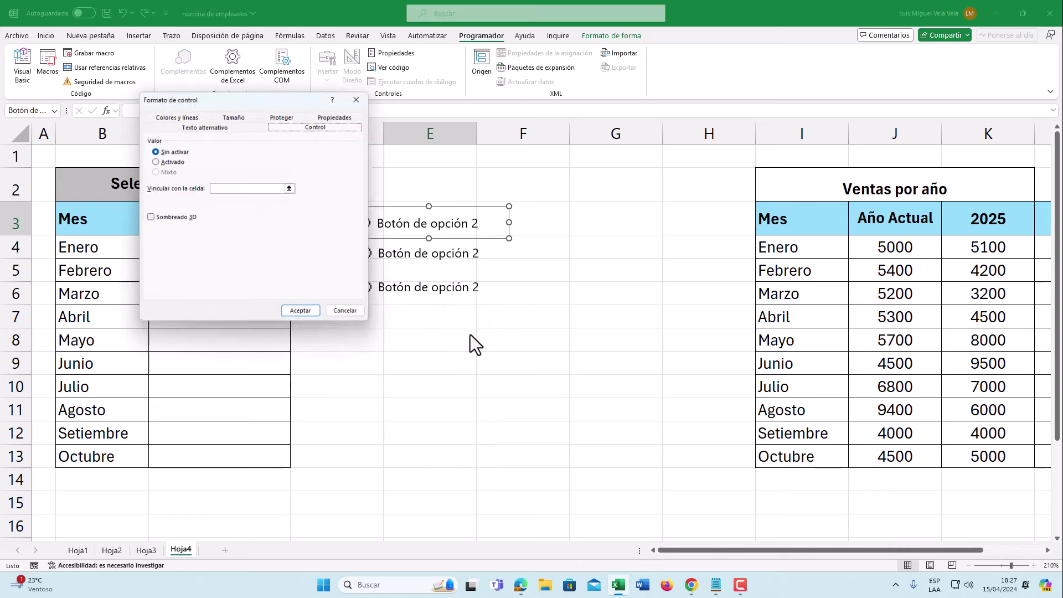
left_click(221, 189)
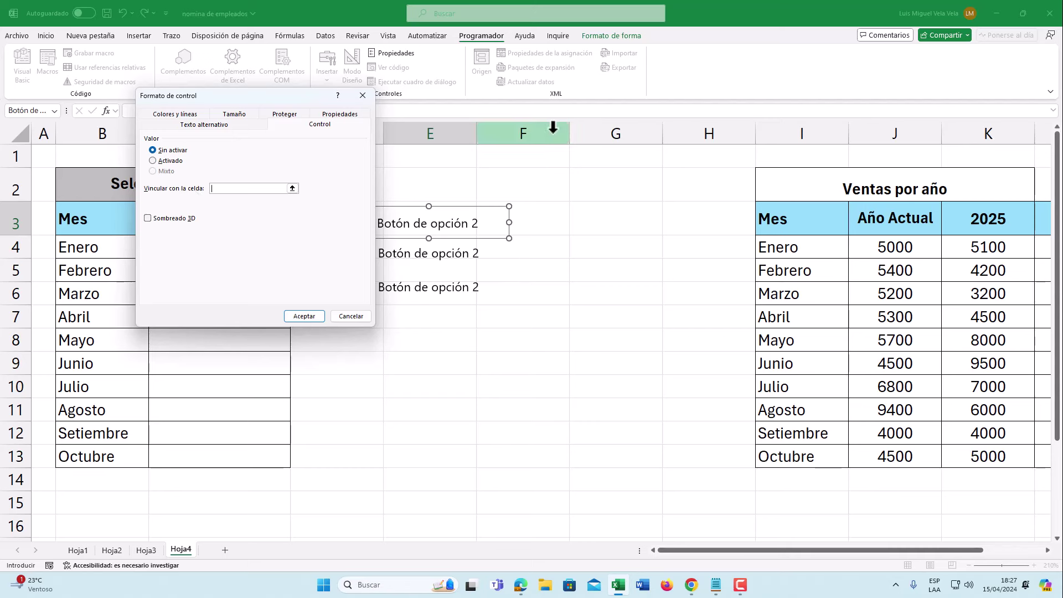
left_click(587, 214)
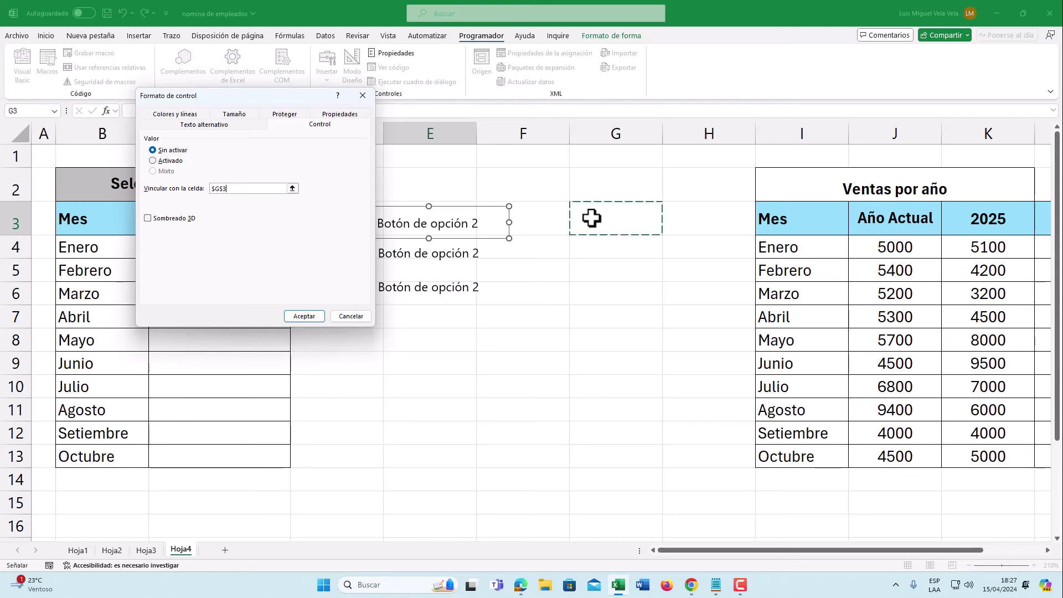
left_click(304, 316)
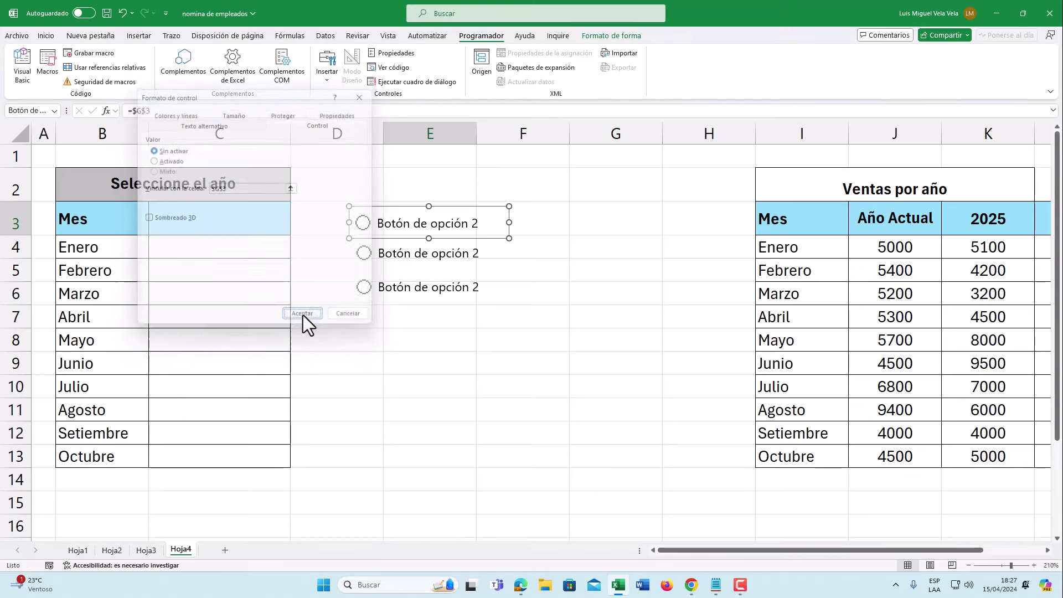
Step: Link the second and third option buttons to $G$3 as well
right_click(408, 267)
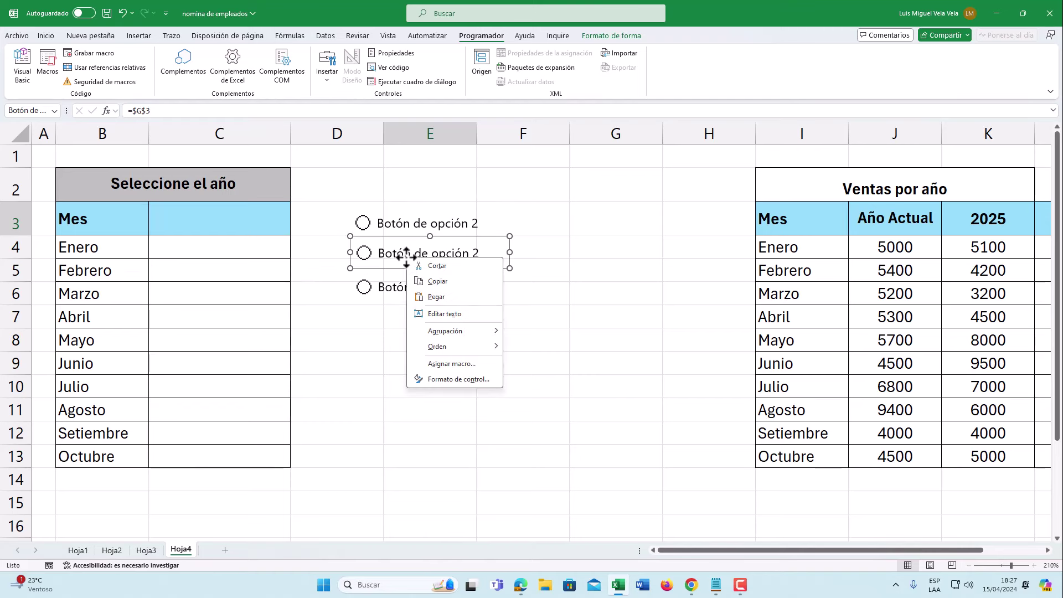
left_click(459, 379)
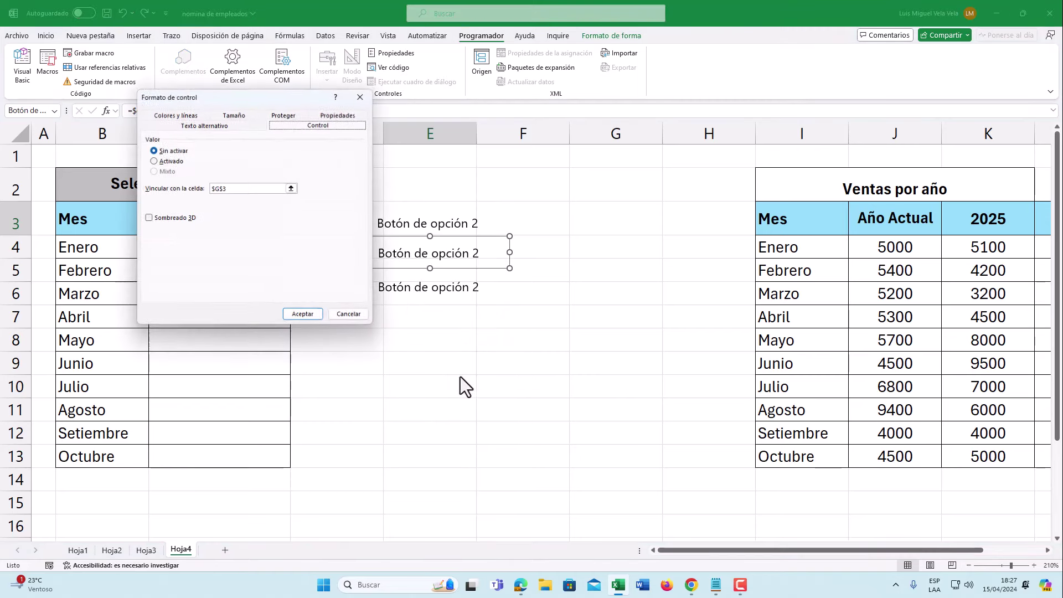
left_click(227, 189)
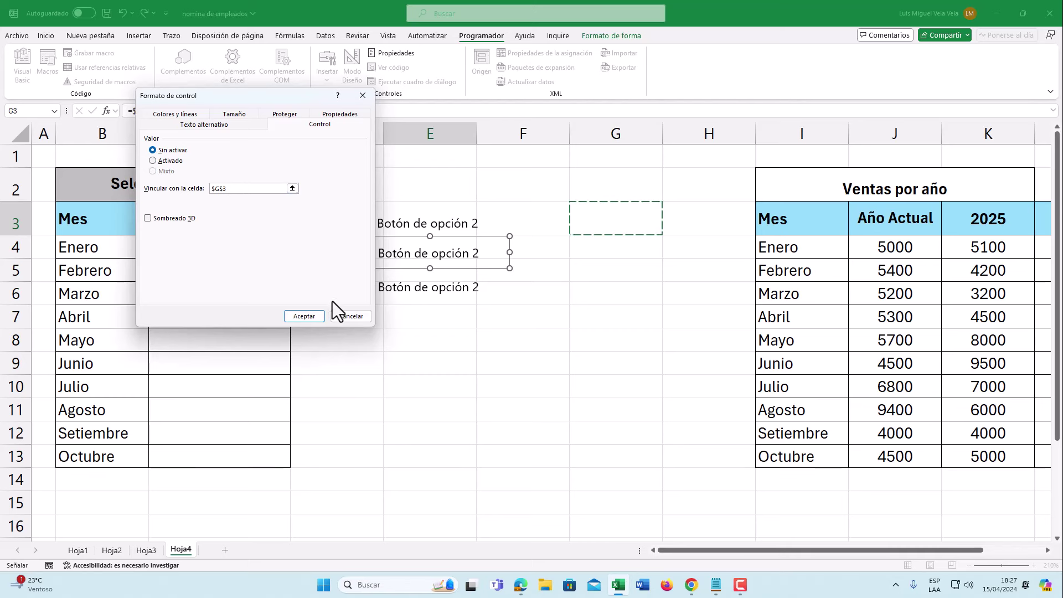
left_click(304, 316)
right_click(413, 287)
left_click(457, 413)
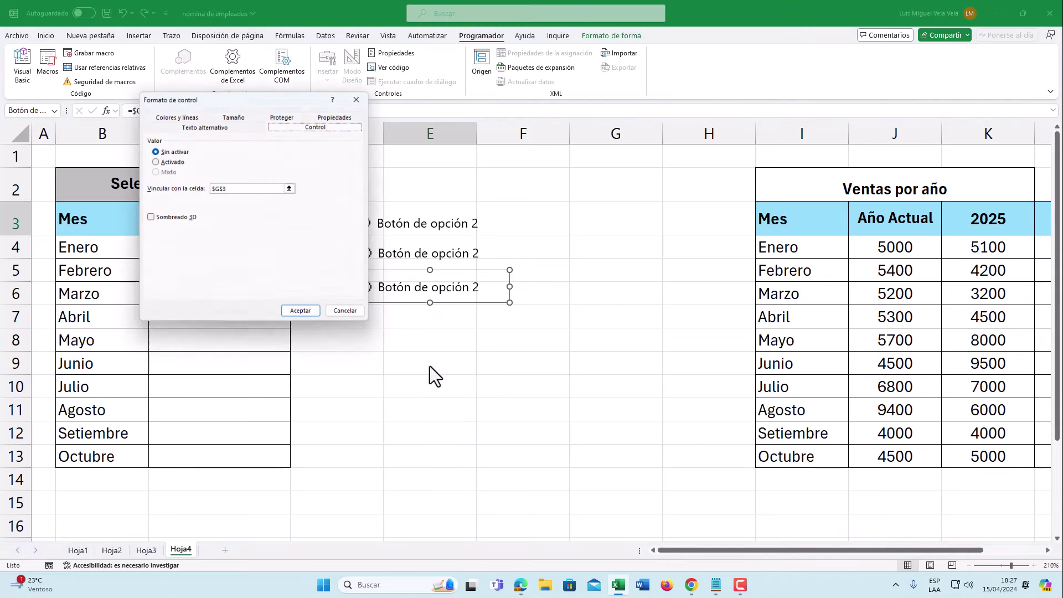
left_click(225, 189)
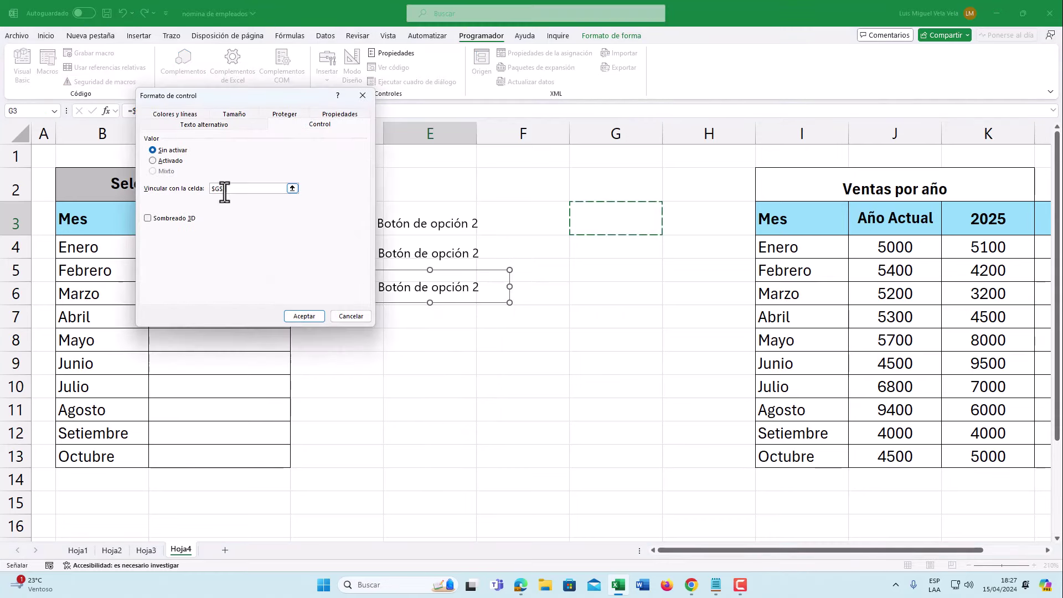
left_click(305, 316)
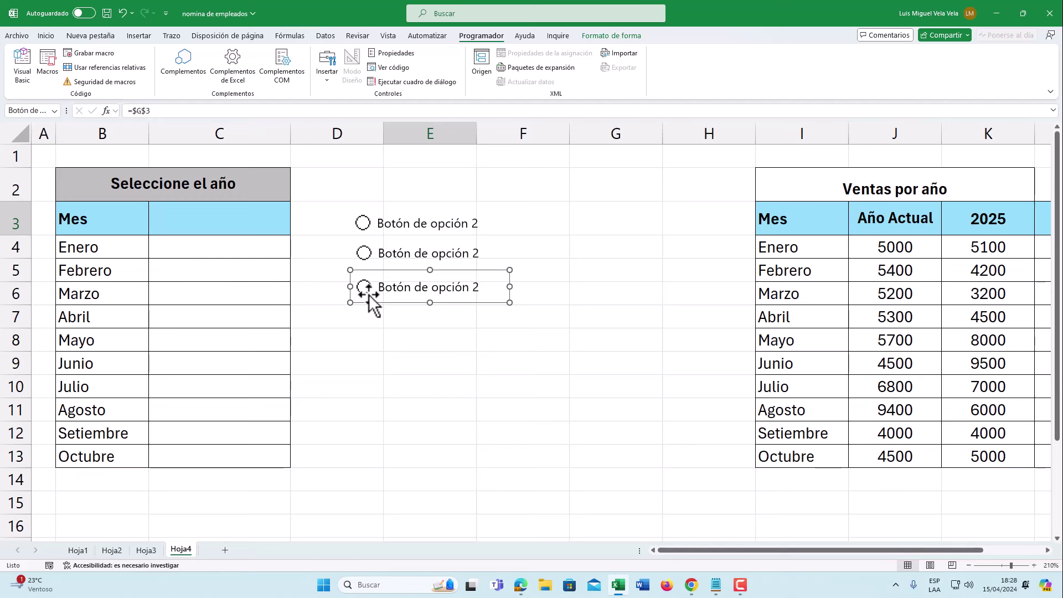
Step: Relabel the first two option buttons 'Opción A' and 'Opción B'
right_click(395, 223)
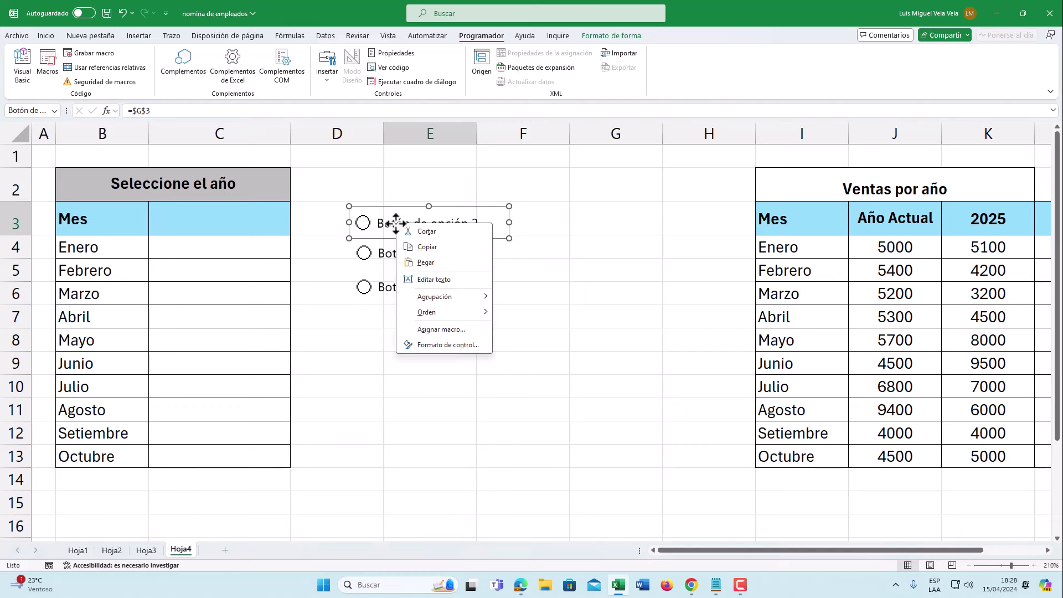
key("x")
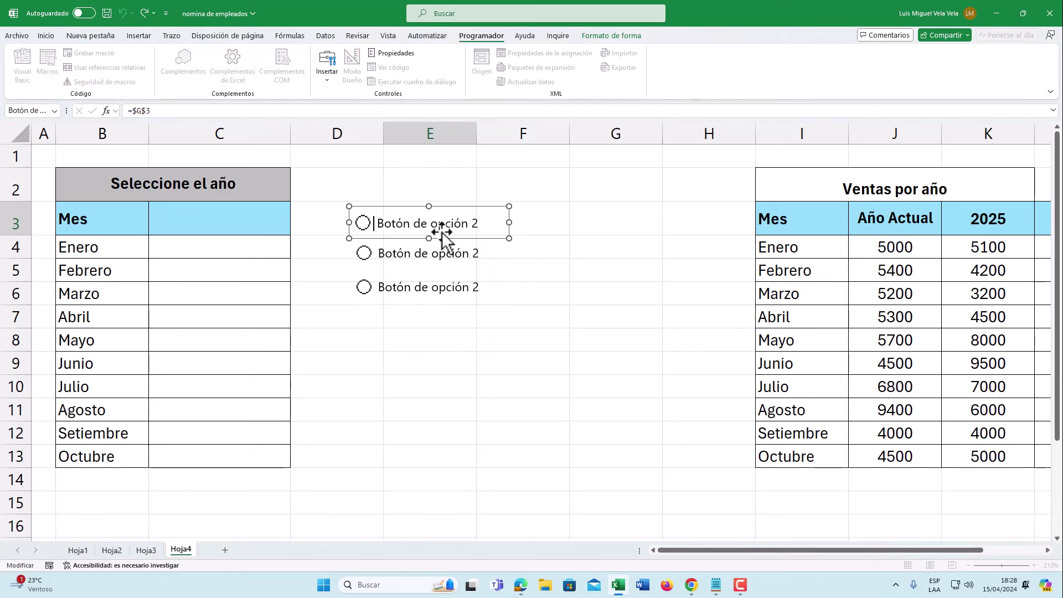
key("Delete")
key("Delete")
key("Delete")
key("Delete")
key("Delete")
key("Delete")
type("Opció")
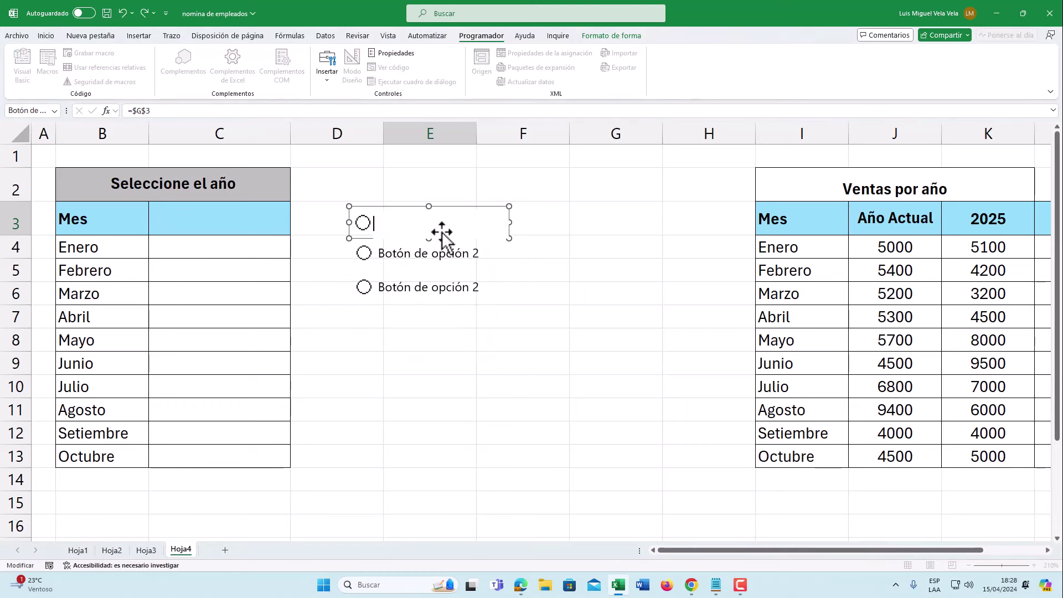
type("n A")
right_click(403, 260)
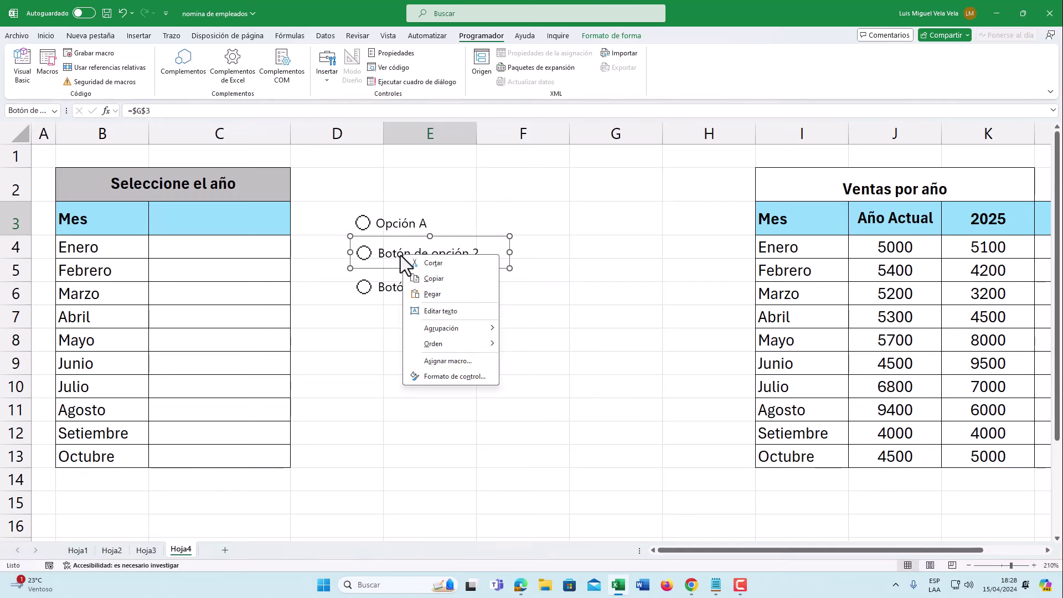
key("x")
key("Delete")
key("Delete")
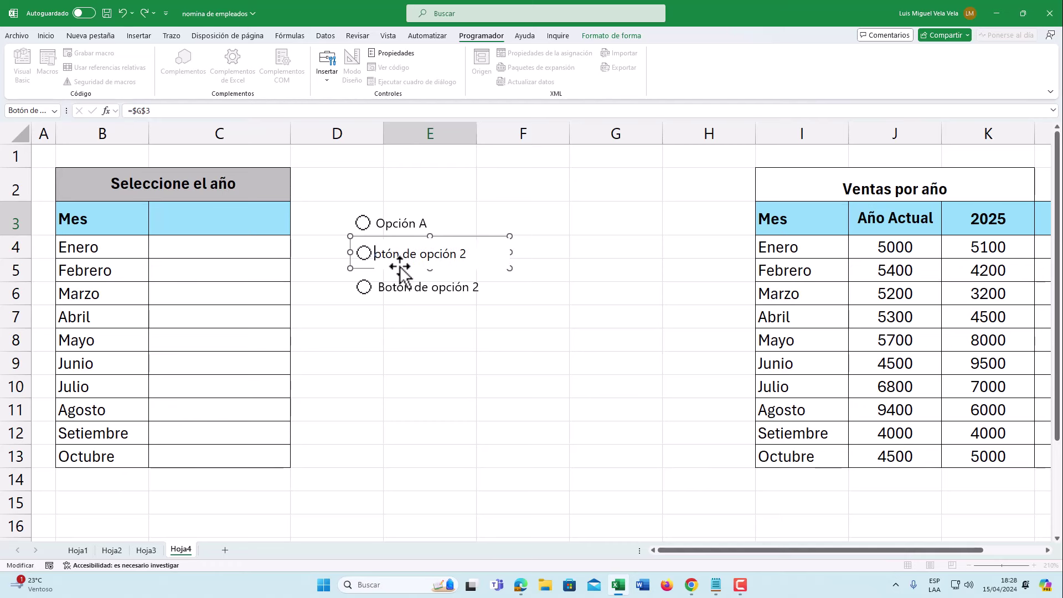
key("Delete")
key("Delete")
key("Delete")
key("Delete")
key("Delete")
key("Delete")
type("pci")
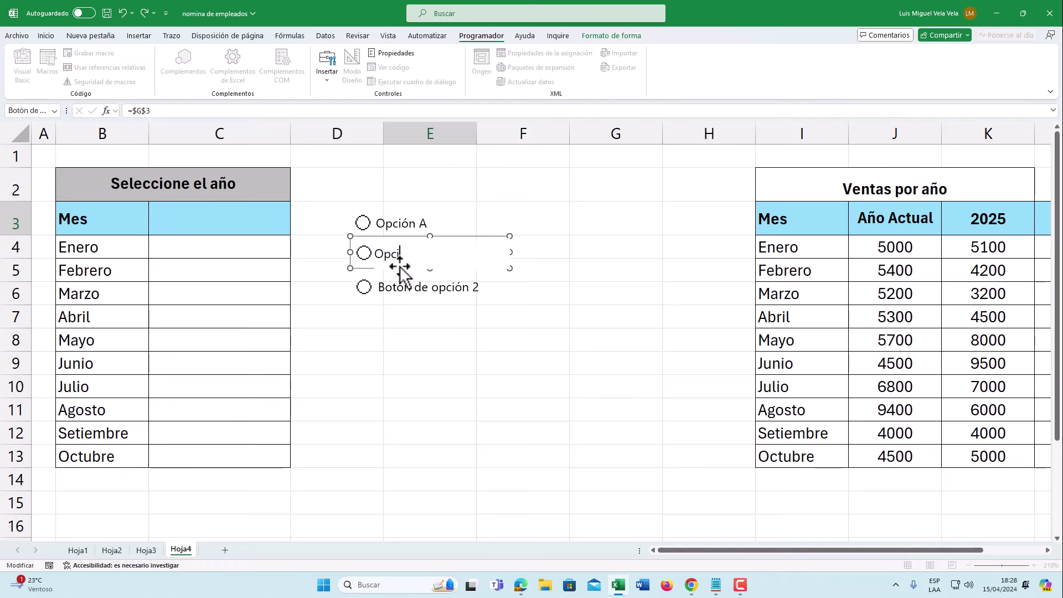
type("ón V")
key("BackSpace")
type("B")
Step: Relabel the third option button 'Opción C'
right_click(401, 287)
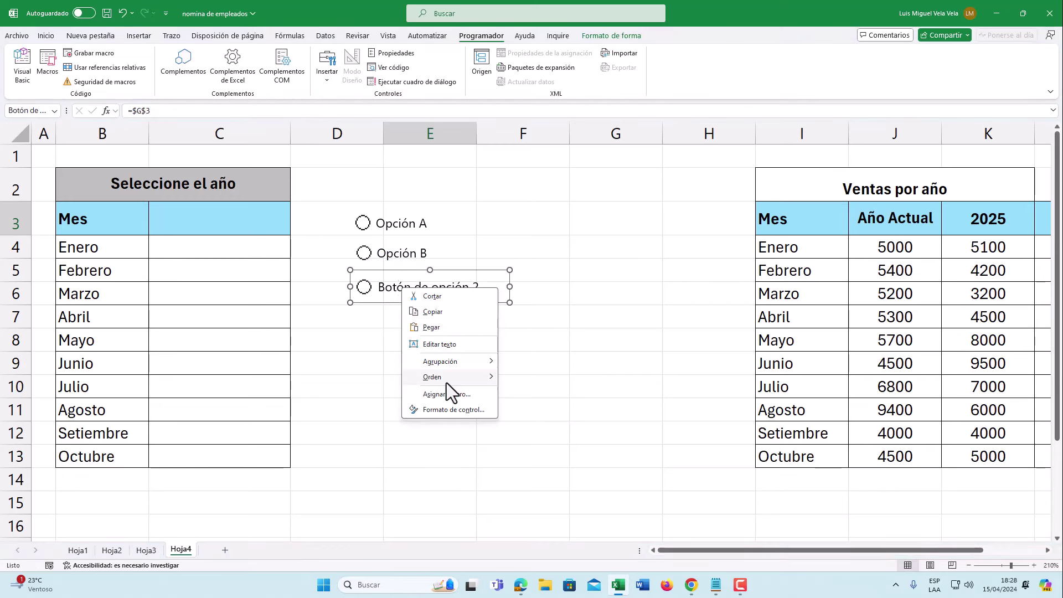
left_click(378, 289)
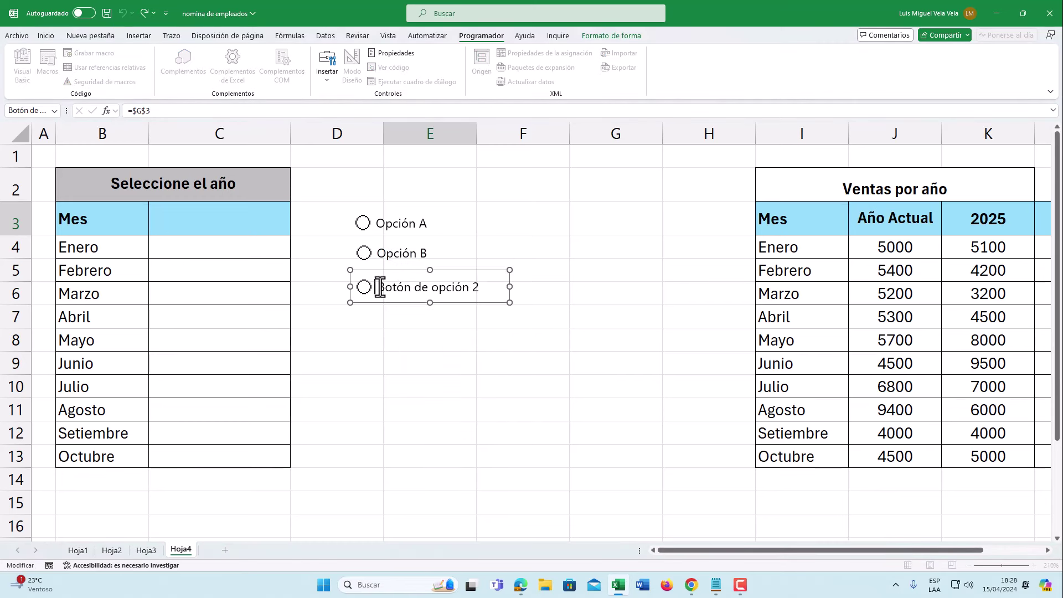
key("Delete")
key("Delete")
key("Delete")
key("Delete")
key("Delete")
key("Delete")
key("Delete")
key("Delete")
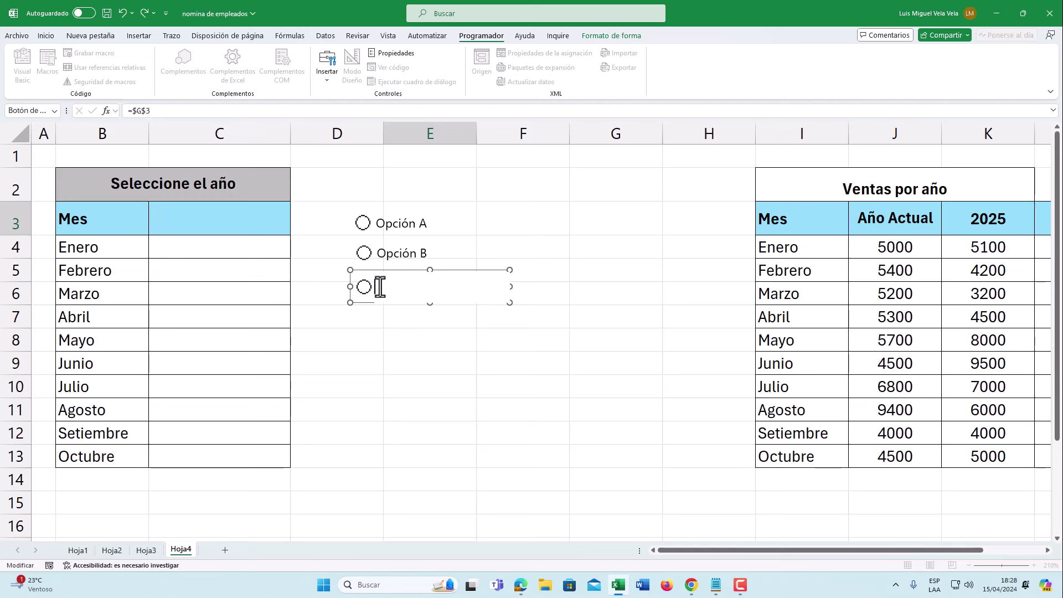
type("Opción C")
Step: Fill cell G3 yellow and centre its value horizontally and vertically
left_click(397, 333)
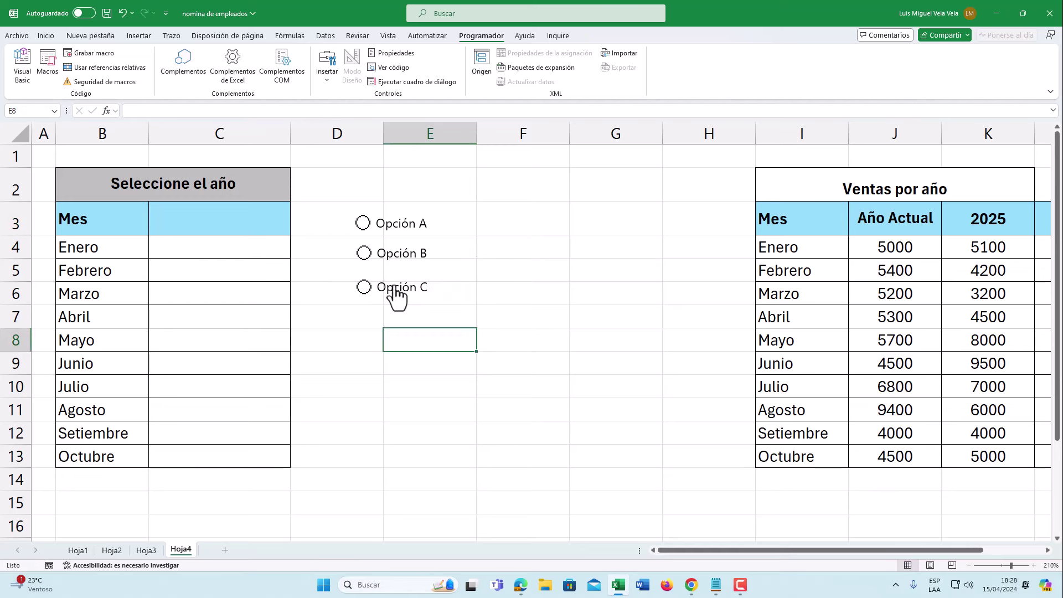
left_click(363, 224)
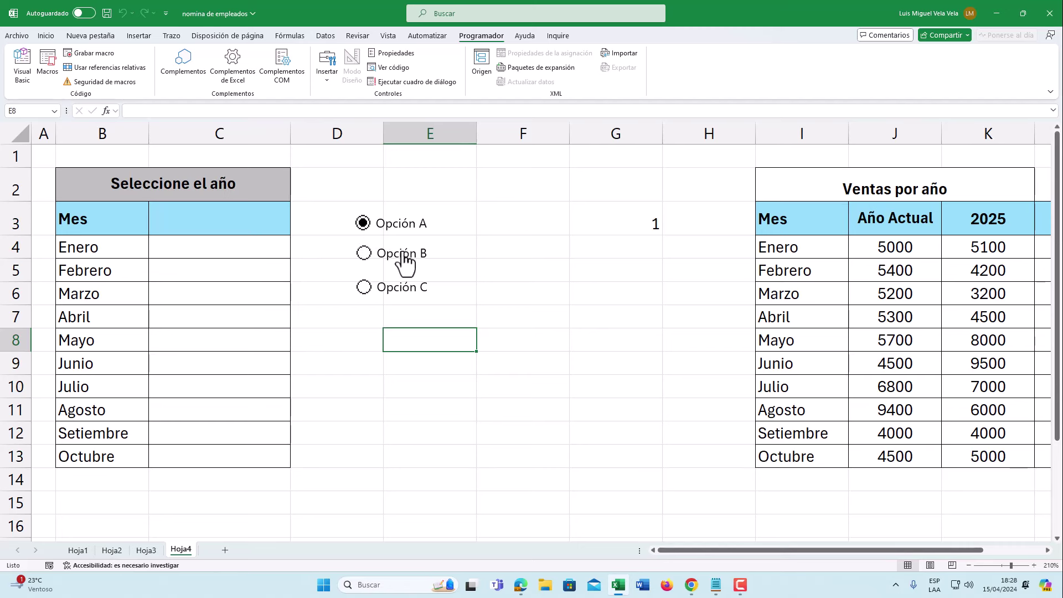
left_click(624, 223)
left_click(46, 36)
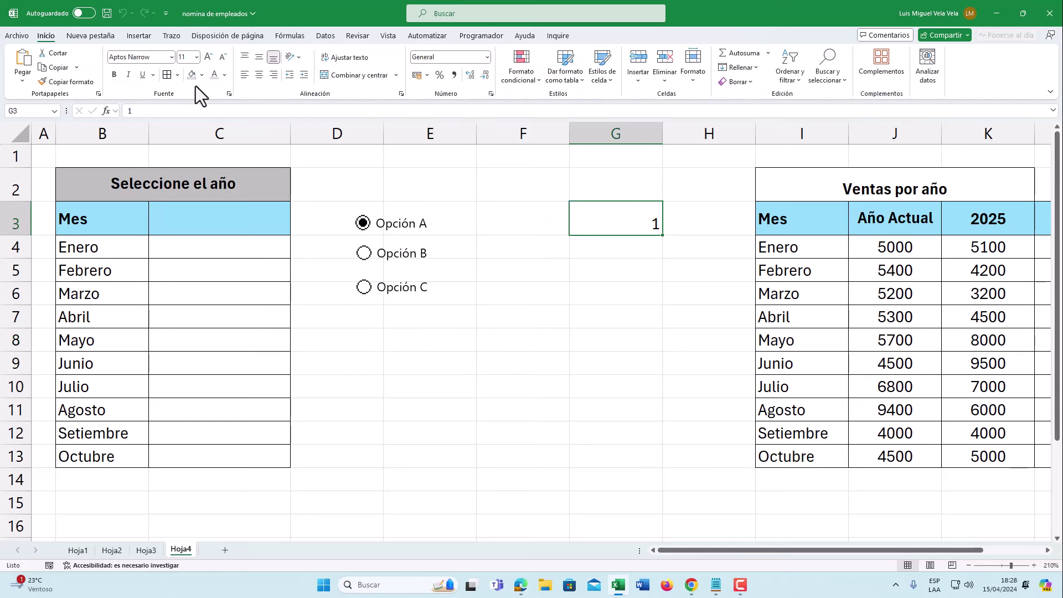
left_click(202, 74)
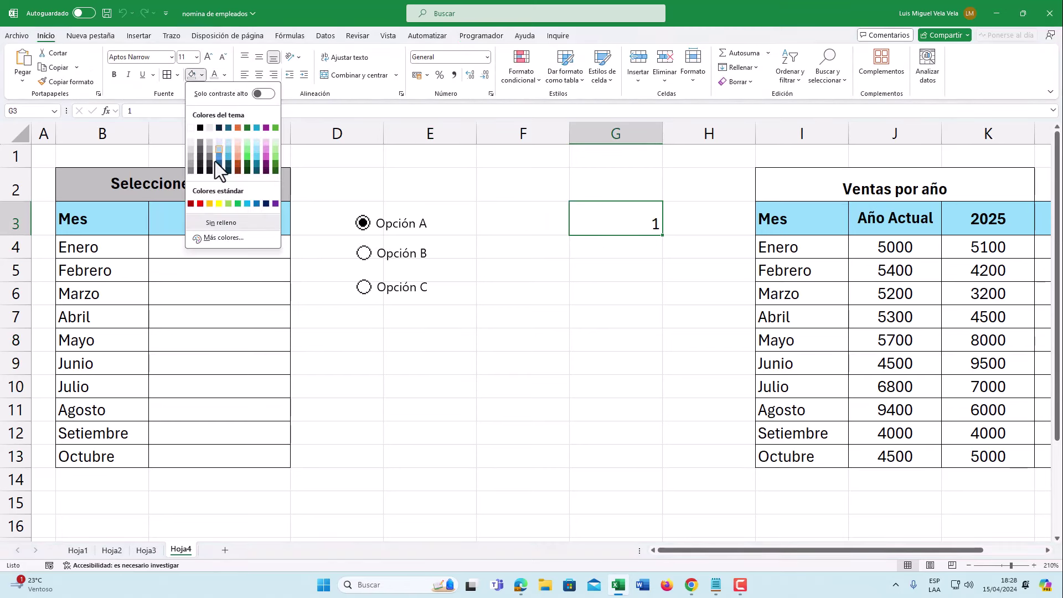
left_click(219, 203)
left_click(258, 74)
left_click(258, 57)
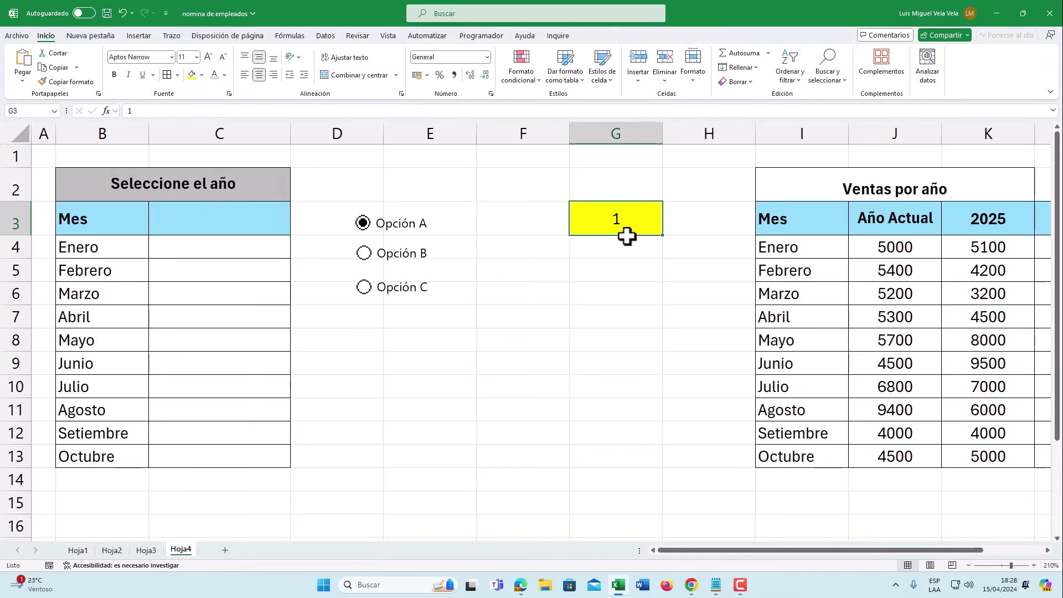
Step: Click through Opción A, B and C to confirm G3 shows 1, 2 and 3, ending on Opción A
left_click(363, 254)
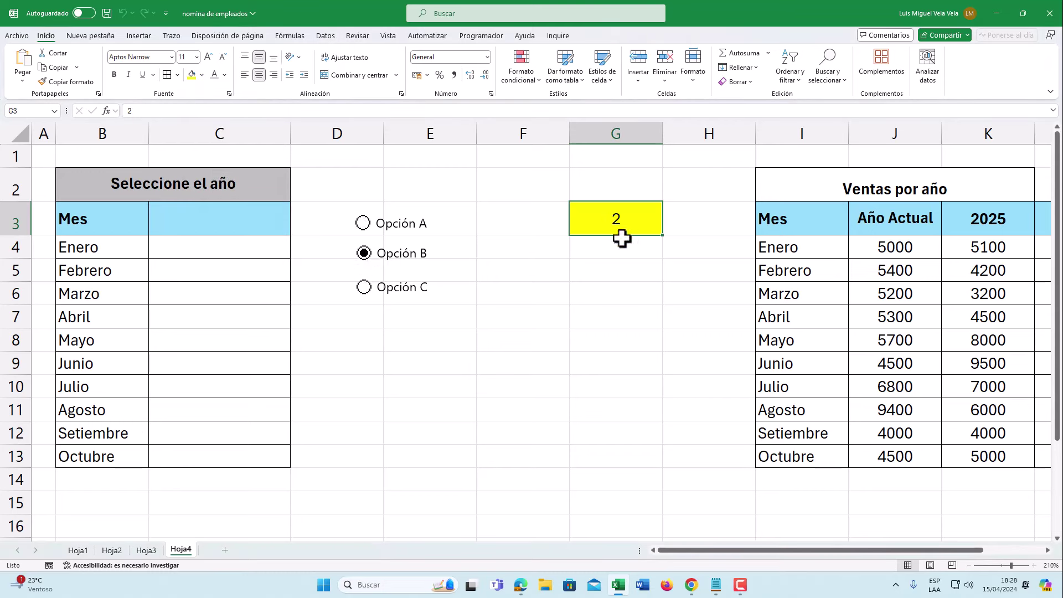
left_click(364, 287)
left_click(363, 254)
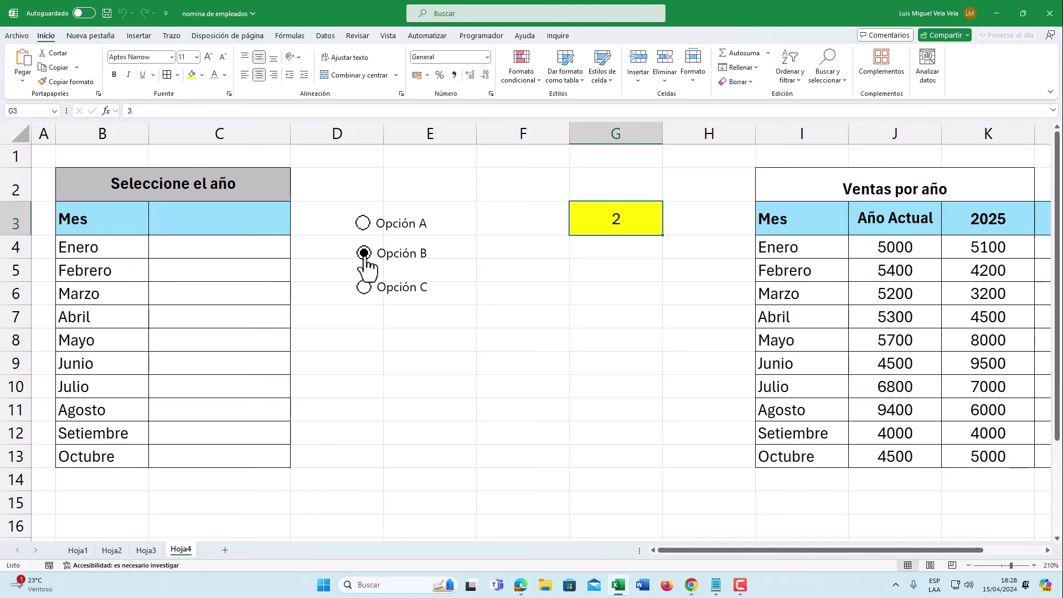
left_click(363, 223)
left_click(363, 253)
left_click(364, 288)
left_click(363, 223)
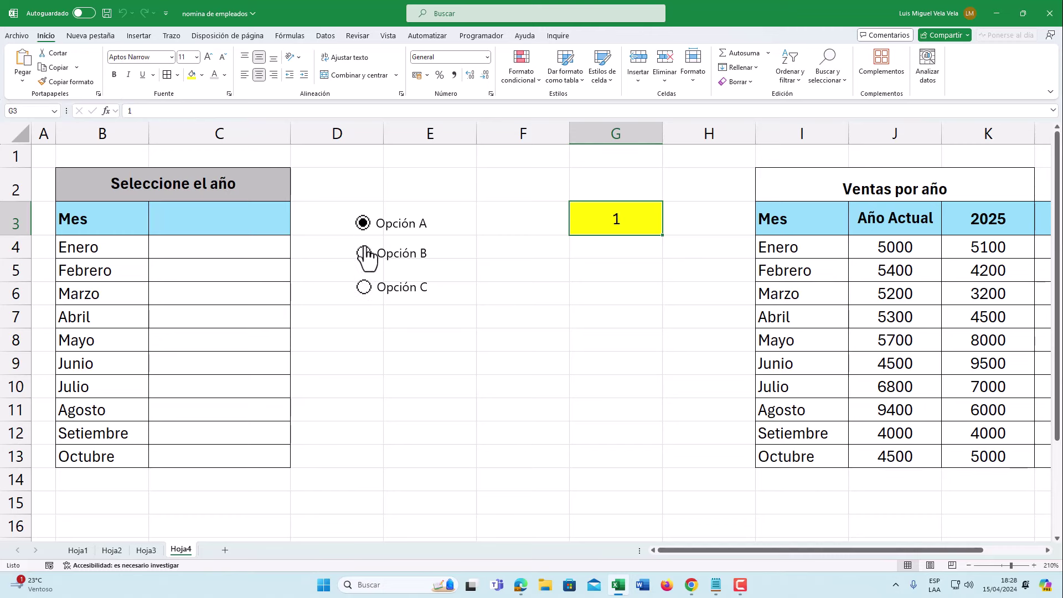
left_click(364, 253)
left_click(362, 223)
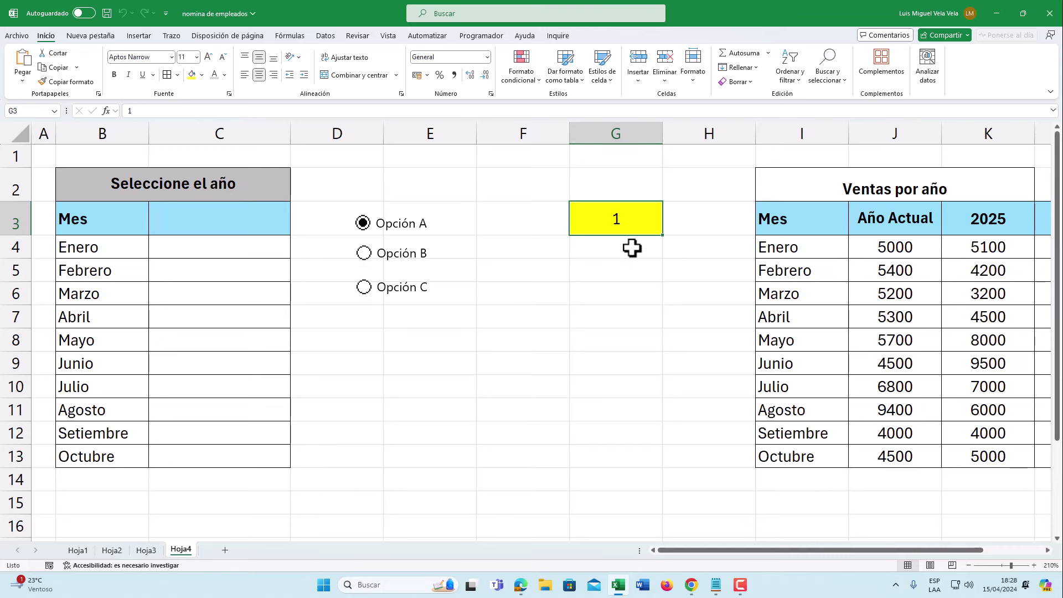
left_click(363, 254)
left_click(364, 288)
left_click(364, 253)
left_click(364, 287)
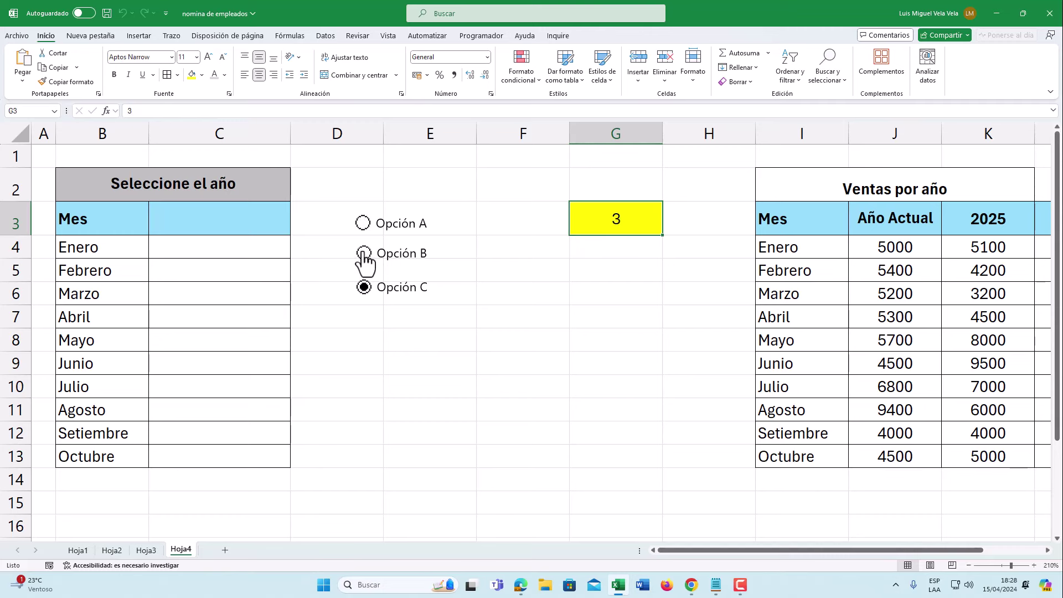
left_click(362, 223)
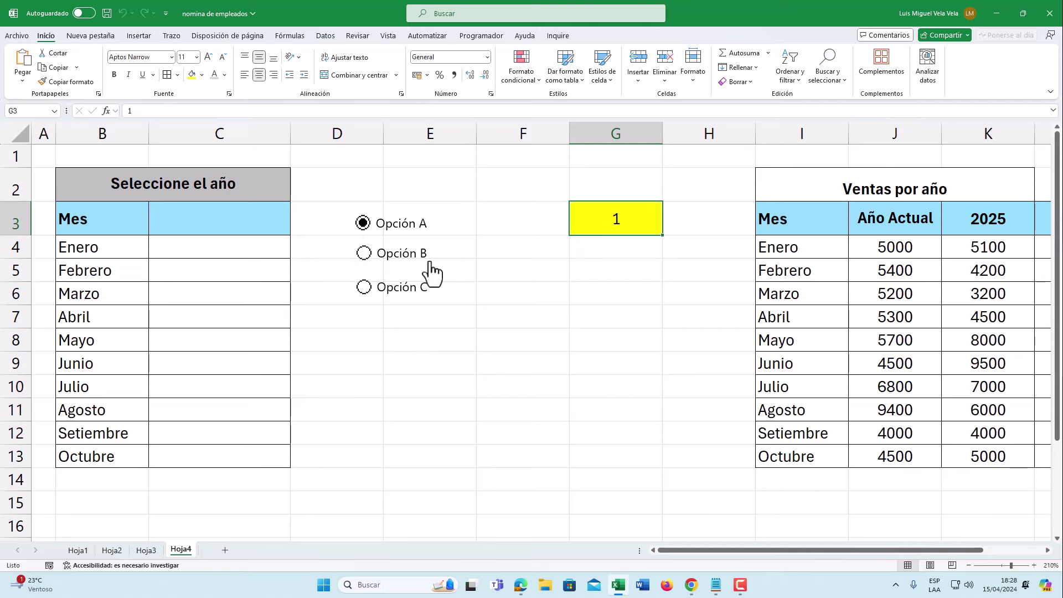
Step: Pick the Option Button form control from Programador > Insertar
left_click(480, 35)
left_click(326, 64)
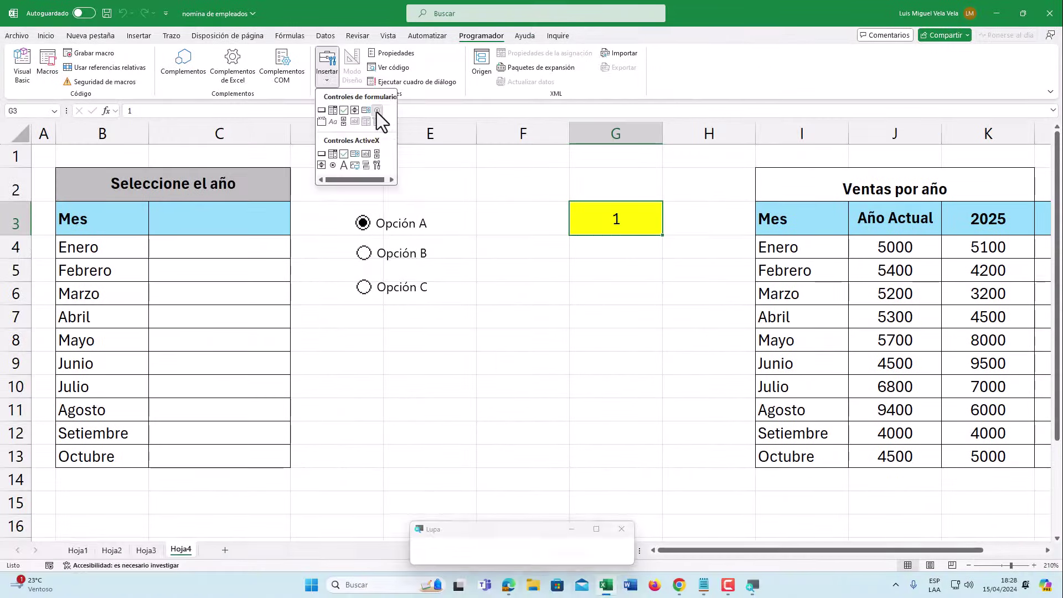
left_click(376, 112)
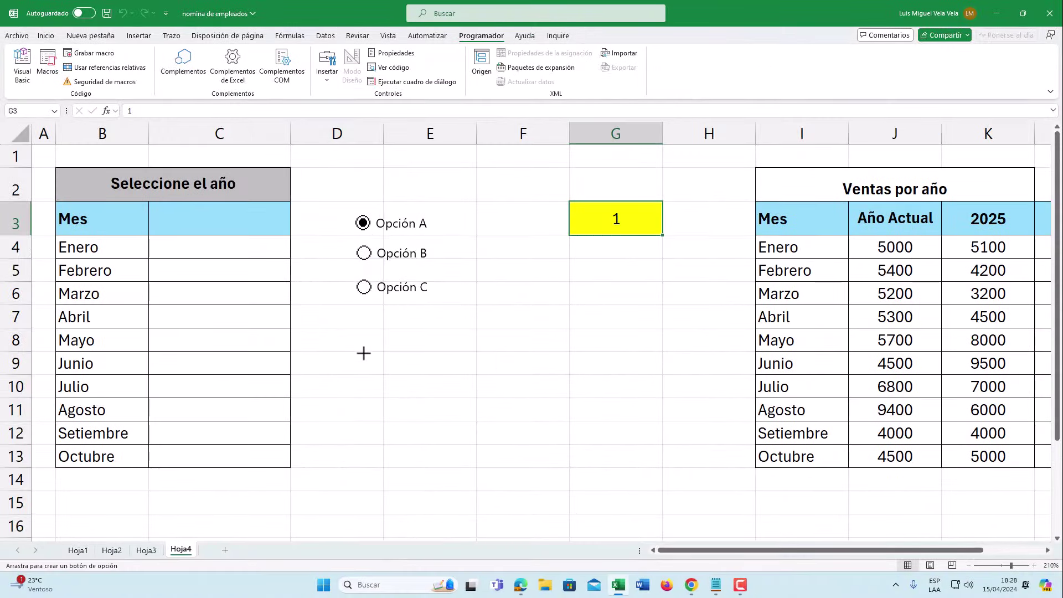
Step: Draw a 'Hombre' option button below Opción C and copy it beneath as 'Mujer'
left_click_drag(359, 342, 455, 370)
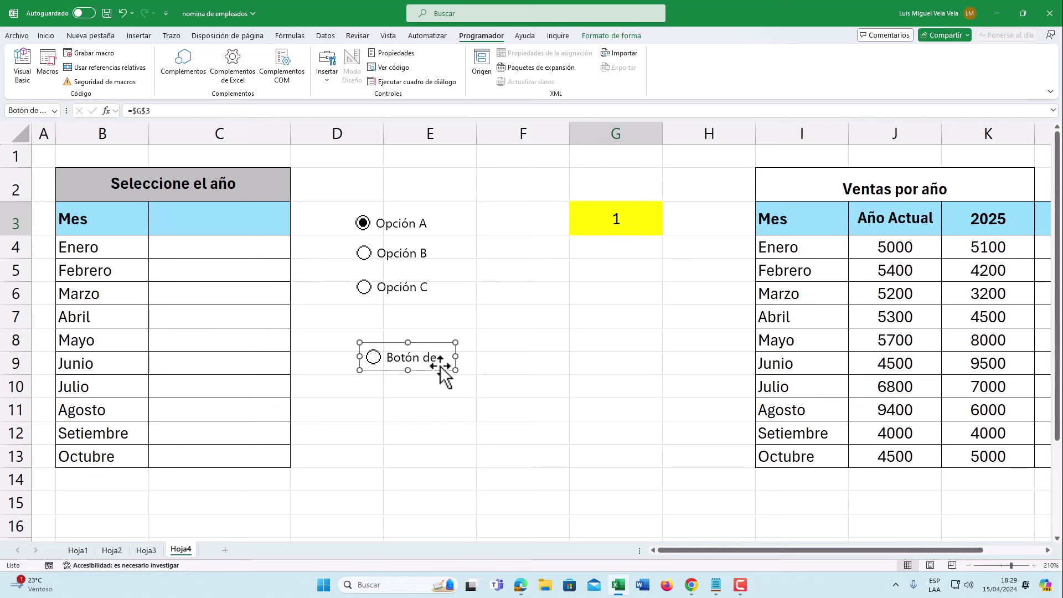
left_click_drag(385, 356, 458, 360)
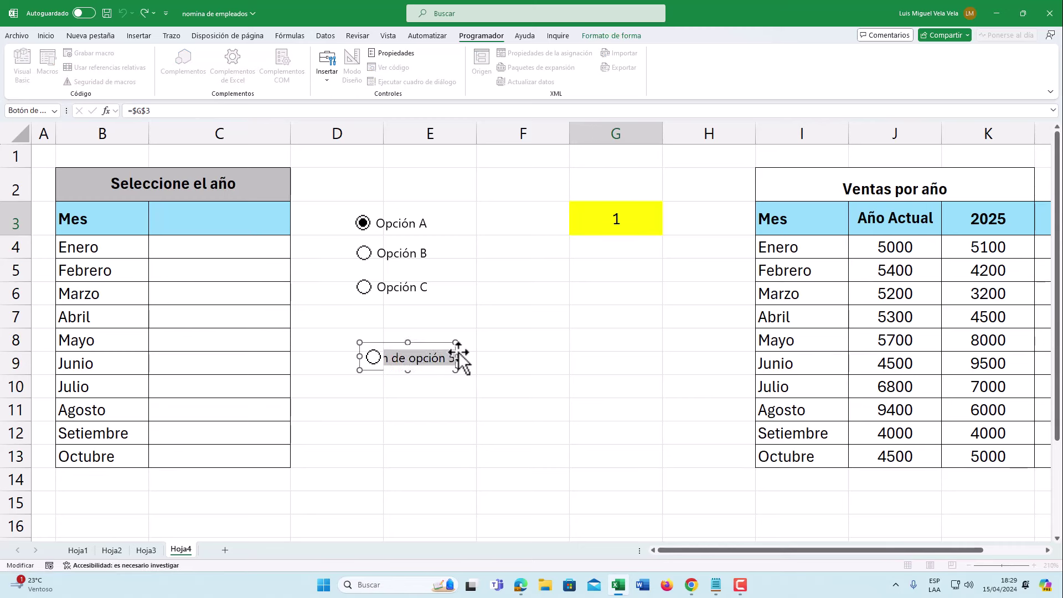
type("B")
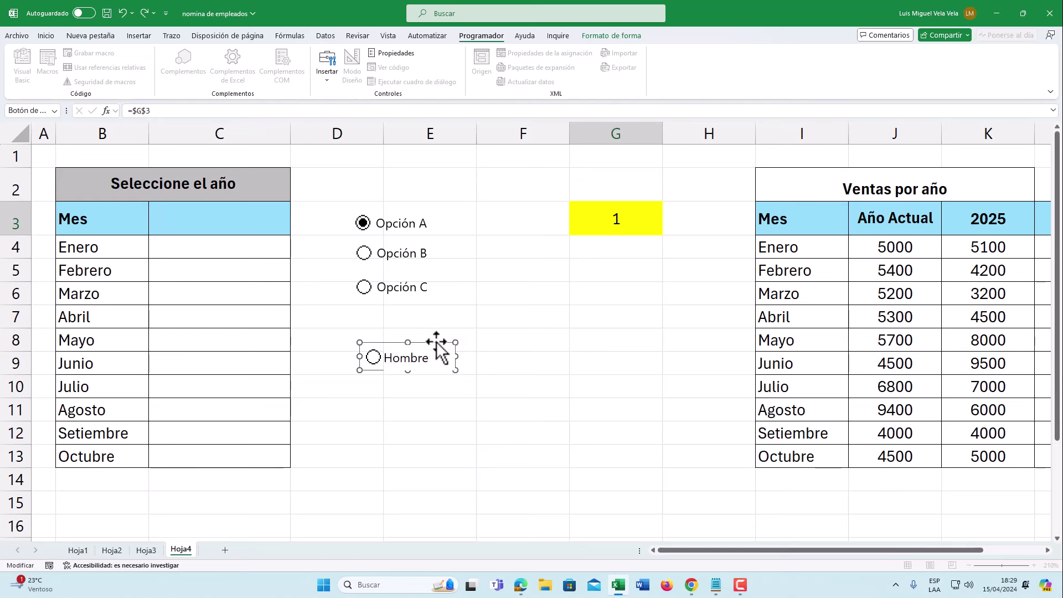
left_click(432, 401)
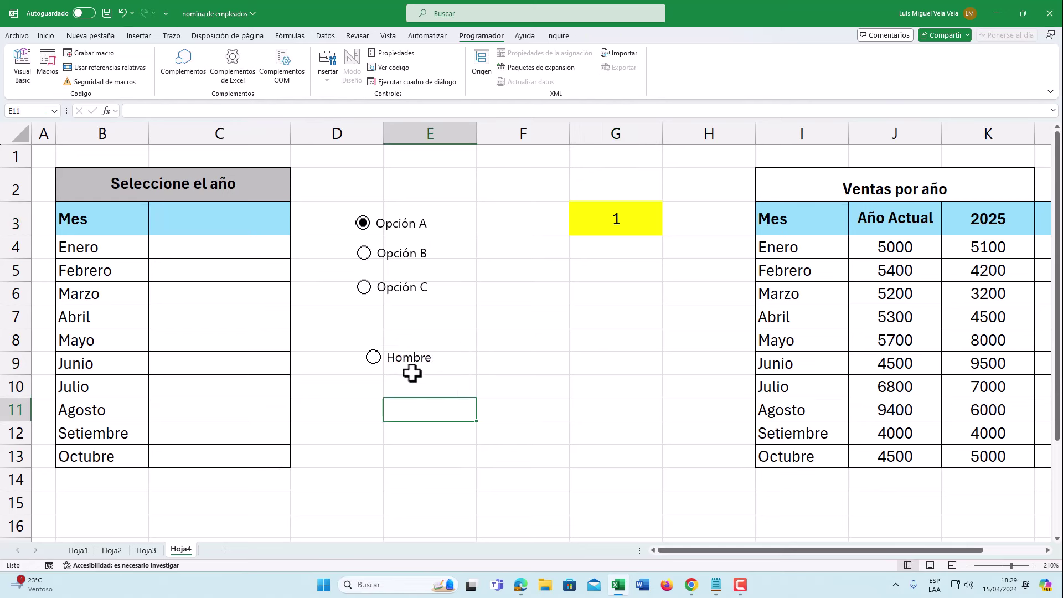
right_click(410, 371)
key("Escape")
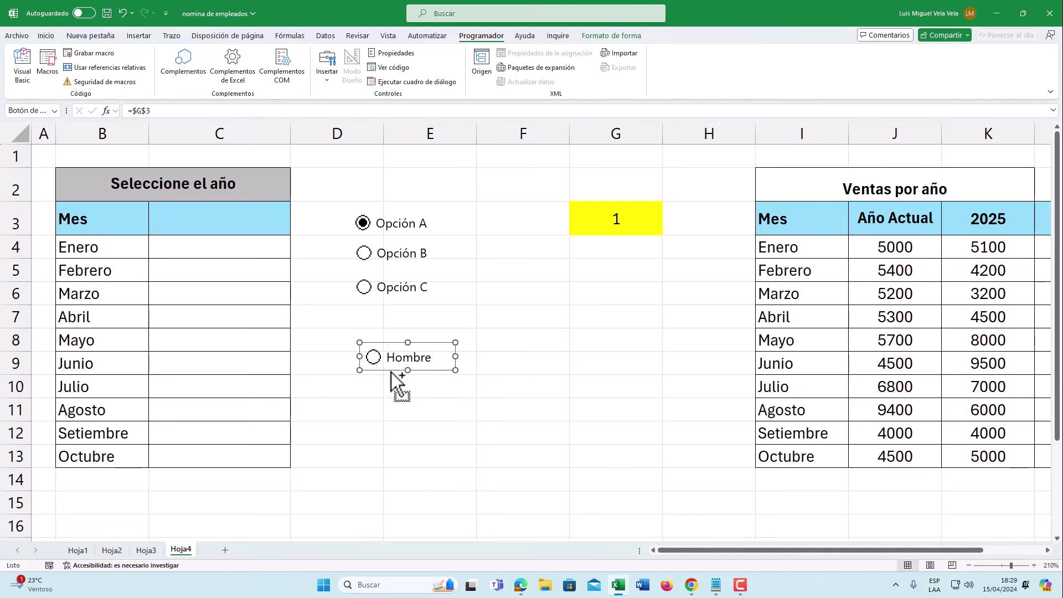
mouse_move(395, 381)
left_mouse_down()
mouse_move(487, 405)
mouse_move(387, 408)
mouse_move(380, 398)
mouse_move(481, 386)
left_mouse_up()
left_click(387, 381)
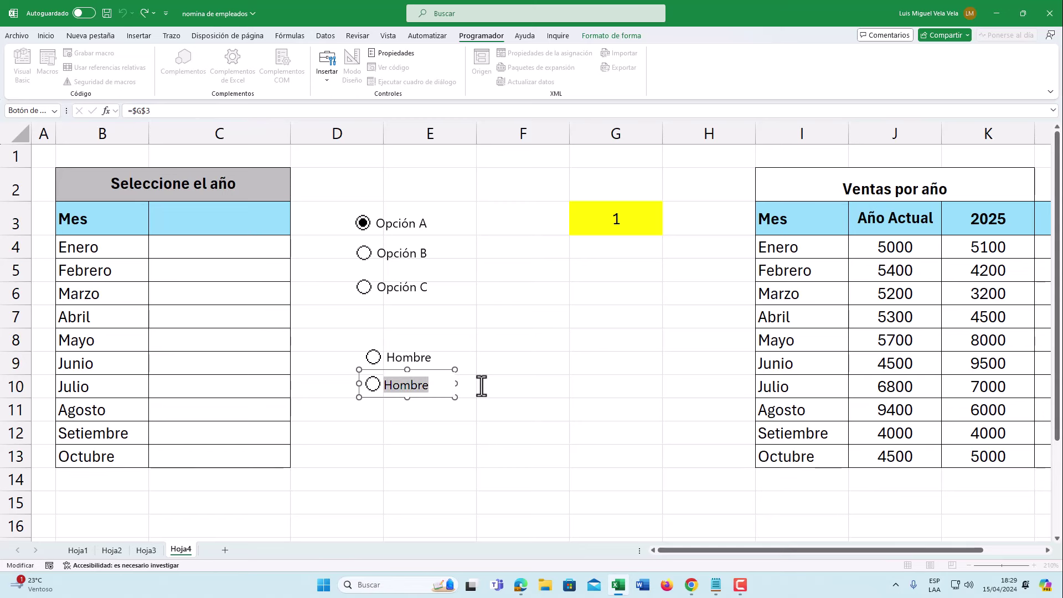
type("Mujer")
left_click(418, 454)
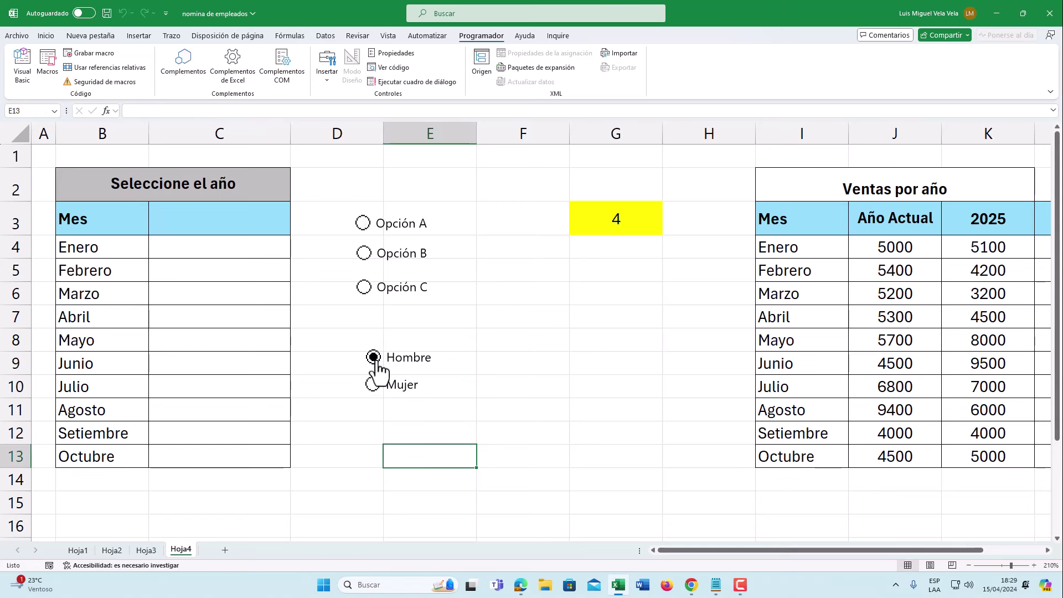
Step: Test the options, confirming Hombre sets G3 to 4 and Mujer sets it to 5
left_click(363, 286)
left_click(364, 253)
left_click(363, 222)
left_click(364, 253)
left_click(374, 357)
left_click(373, 385)
left_click(373, 357)
left_click(372, 384)
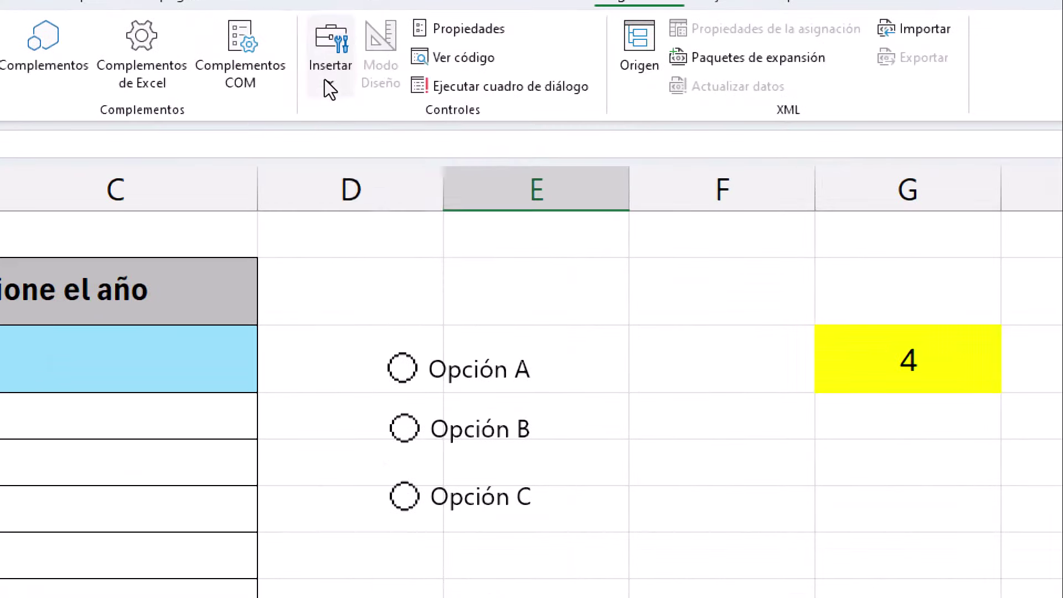
left_click(325, 81)
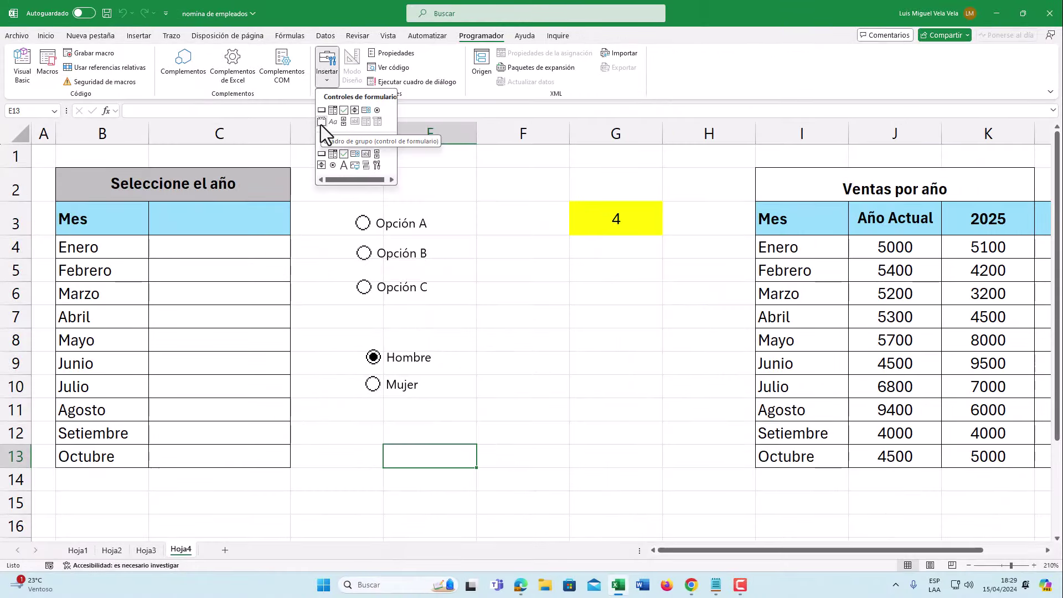
Step: Draw a group box around Opción A–C, caption it 'Seleccione una opción', and widen it
left_click(321, 122)
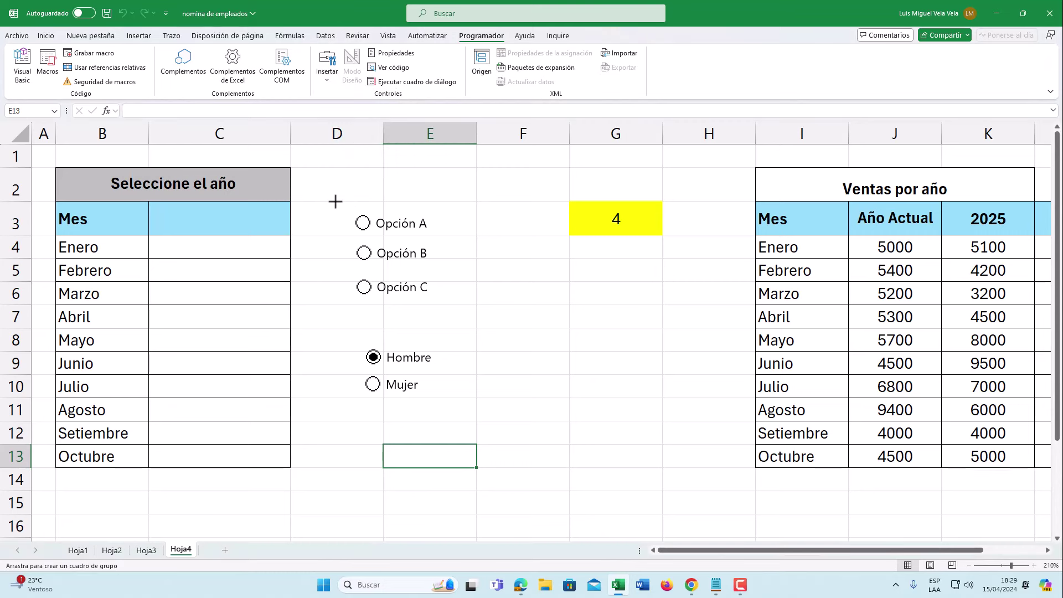
left_click_drag(335, 201, 515, 313)
left_click(415, 206)
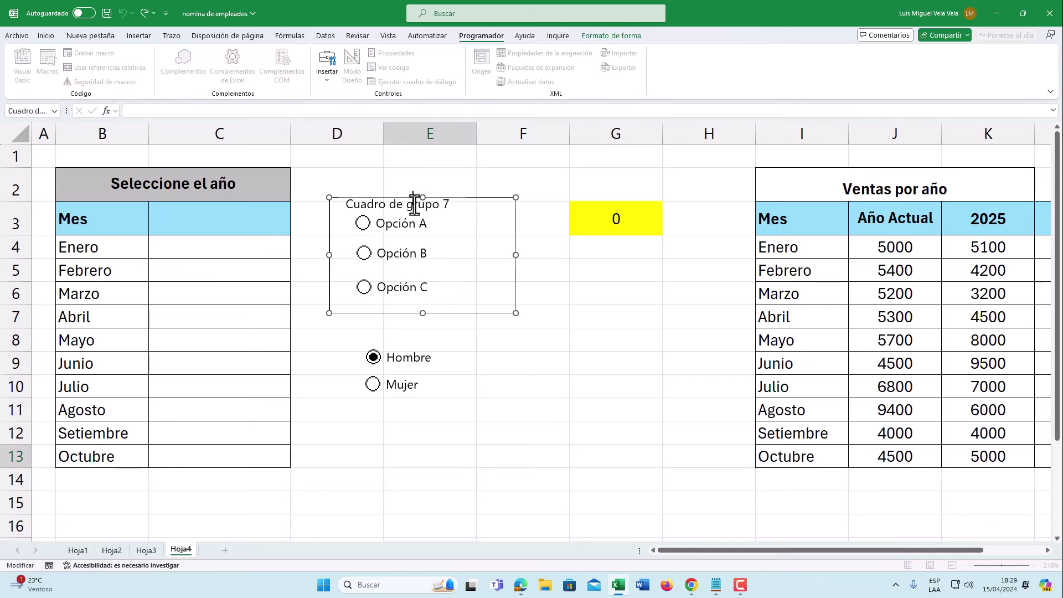
left_click(350, 198)
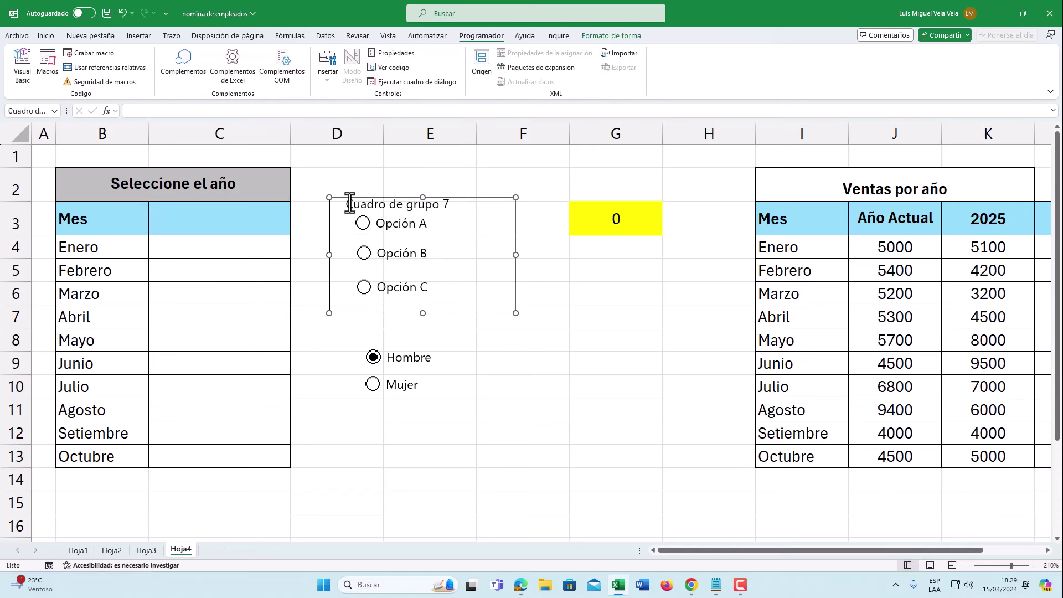
left_click(350, 202)
left_click_drag(350, 202, 348, 198)
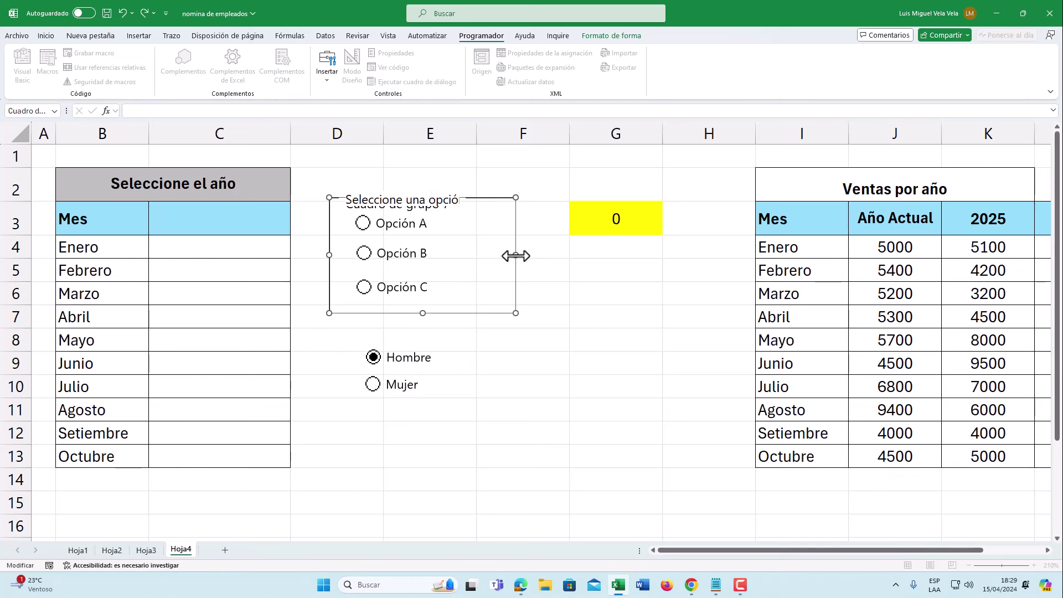
left_click_drag(515, 255, 552, 255)
left_click(544, 354)
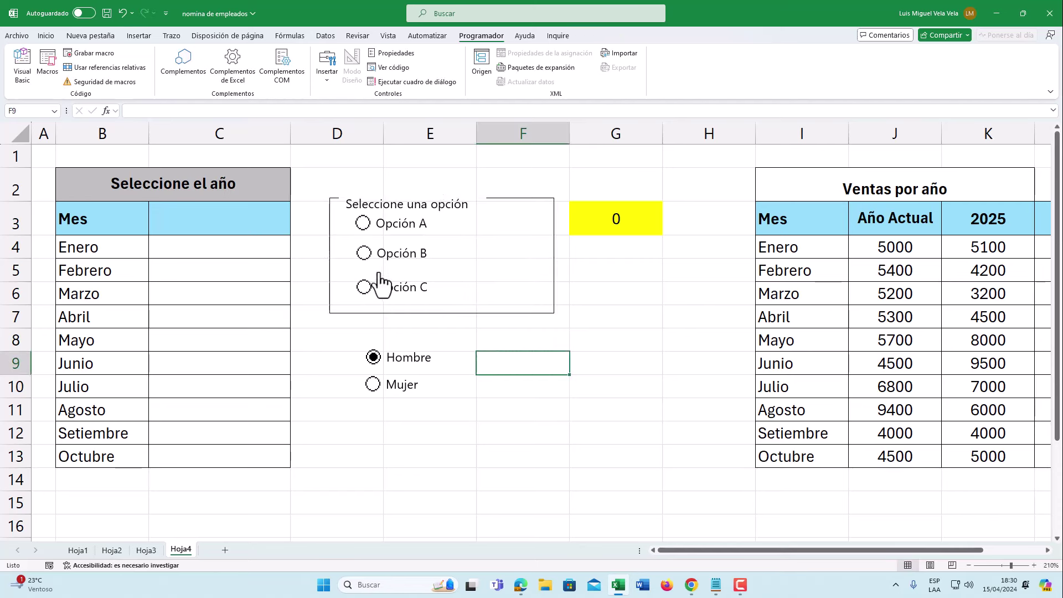
Step: Test Opción A–C inside the box, leaving Opción B chosen with G3 at 2
left_click(365, 254)
left_click(364, 286)
left_click(366, 255)
left_click(374, 286)
left_click(363, 225)
left_click(364, 254)
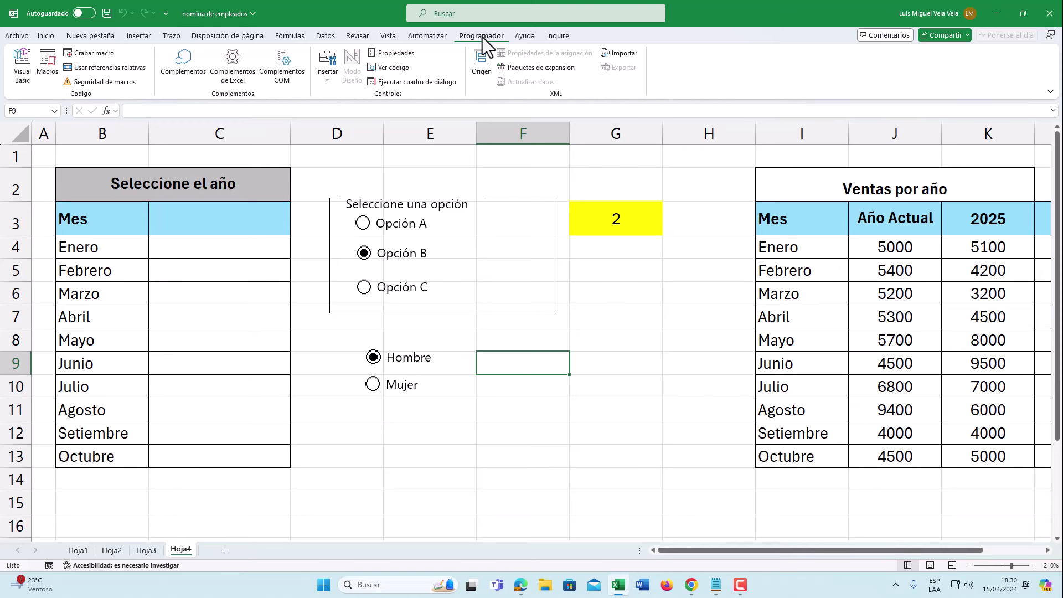
Step: Draw a second group box around Hombre and Mujer captioned 'Seleccione un sexo'
left_click(327, 79)
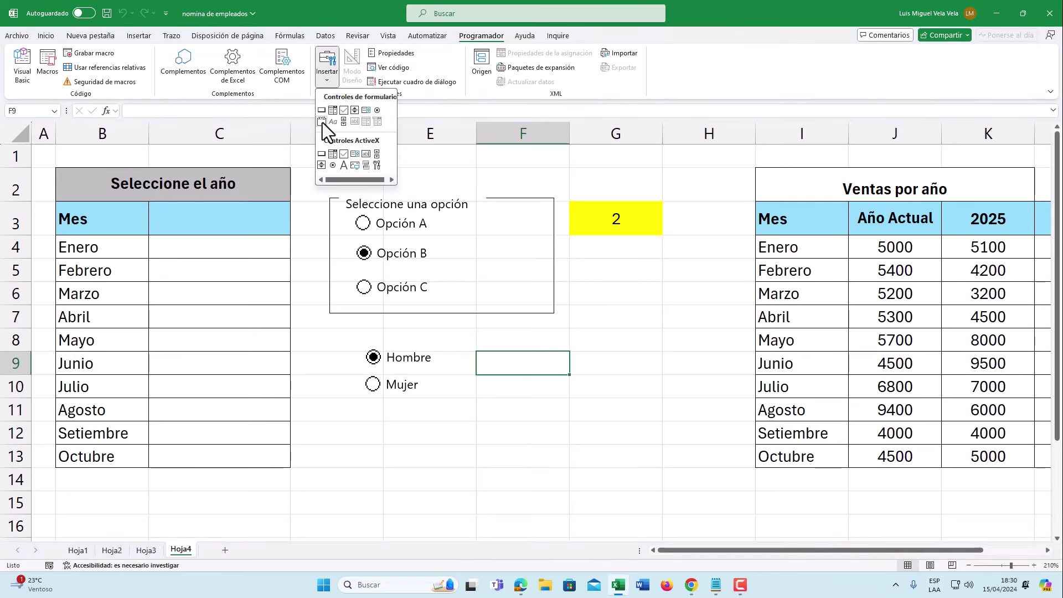
left_click(322, 121)
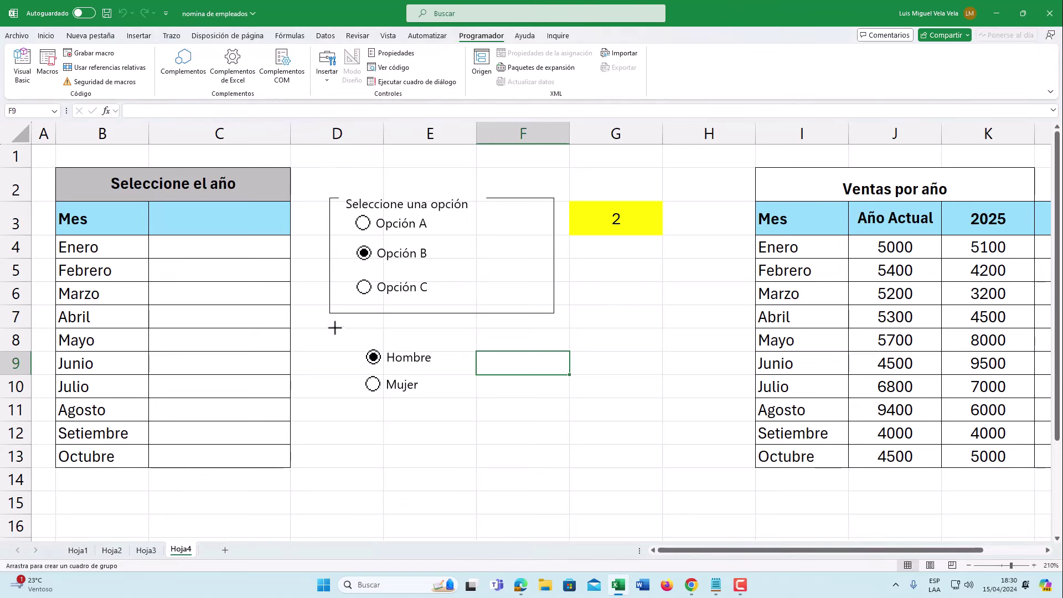
left_click_drag(335, 327, 554, 418)
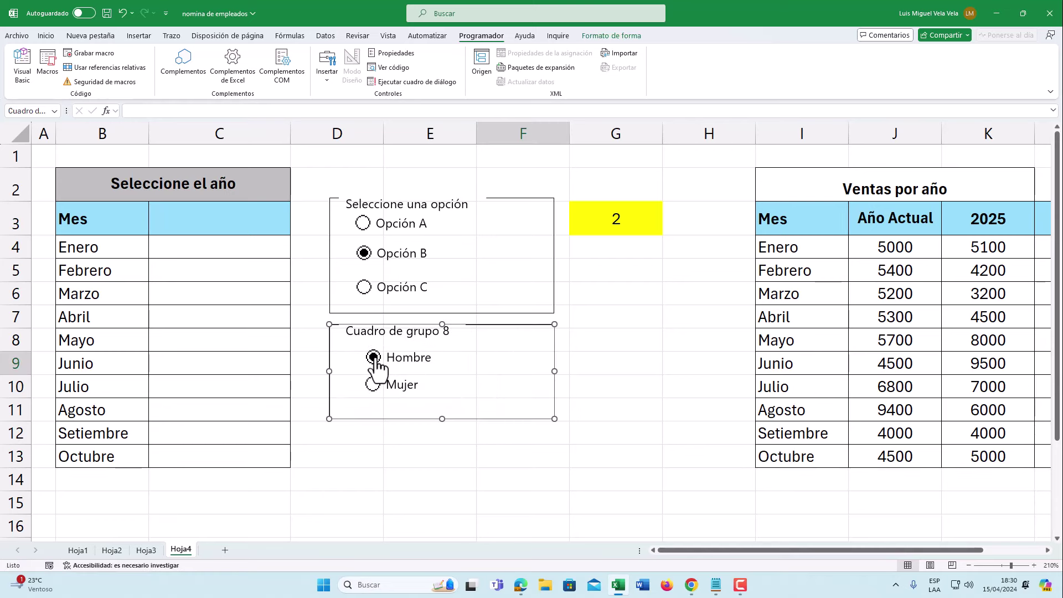
left_click(381, 329)
left_click_drag(349, 334, 502, 333)
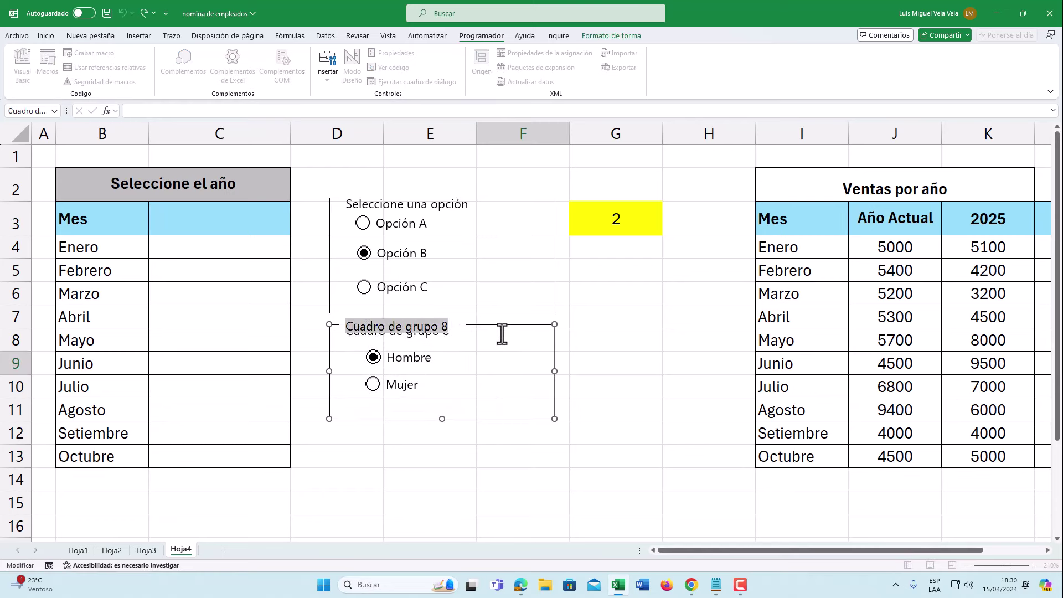
type("Seleccione un sexo")
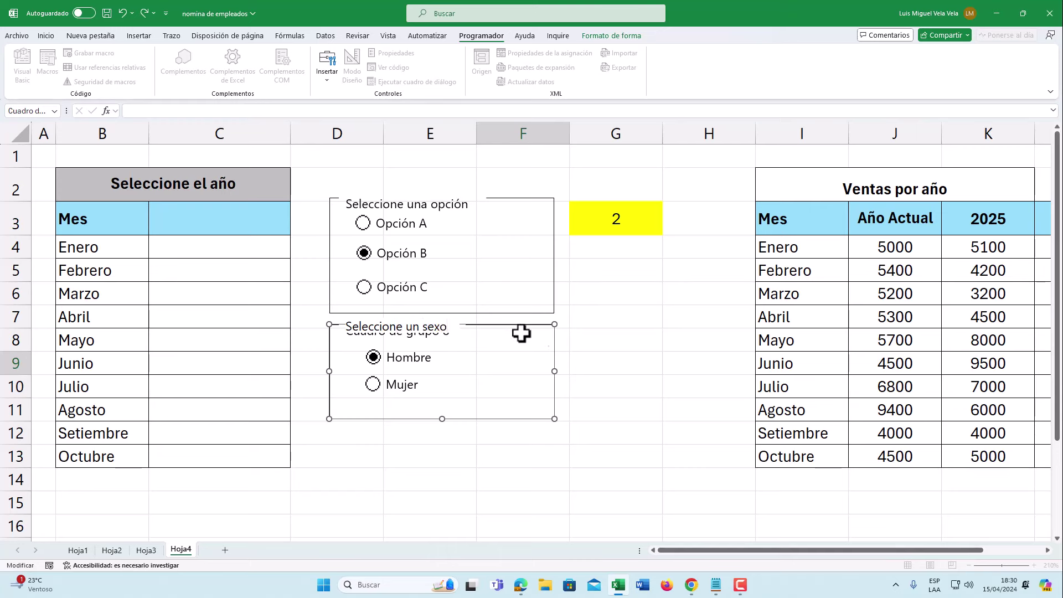
left_click(632, 343)
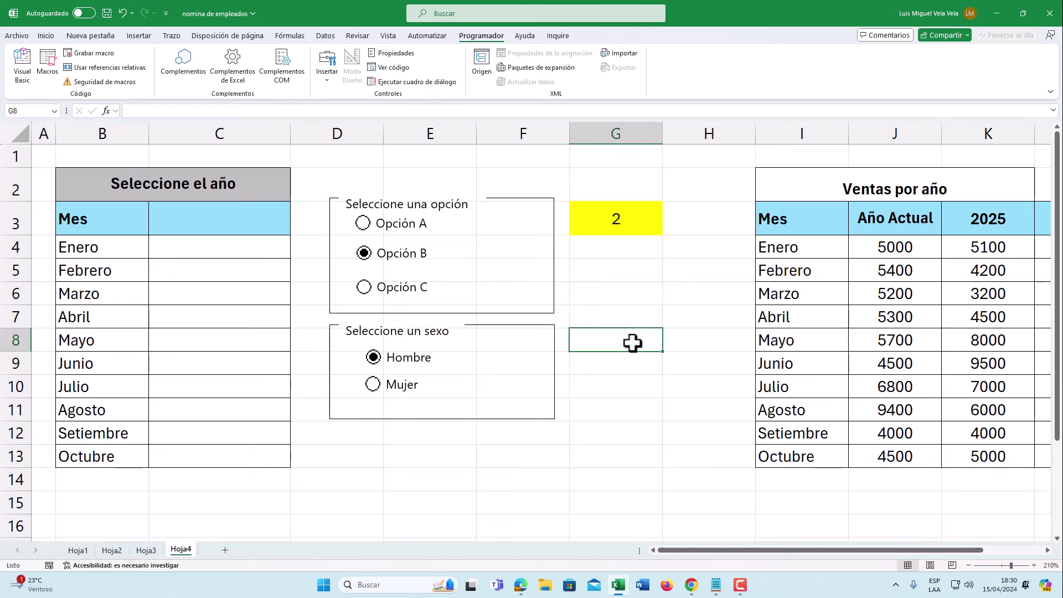
left_click(620, 365)
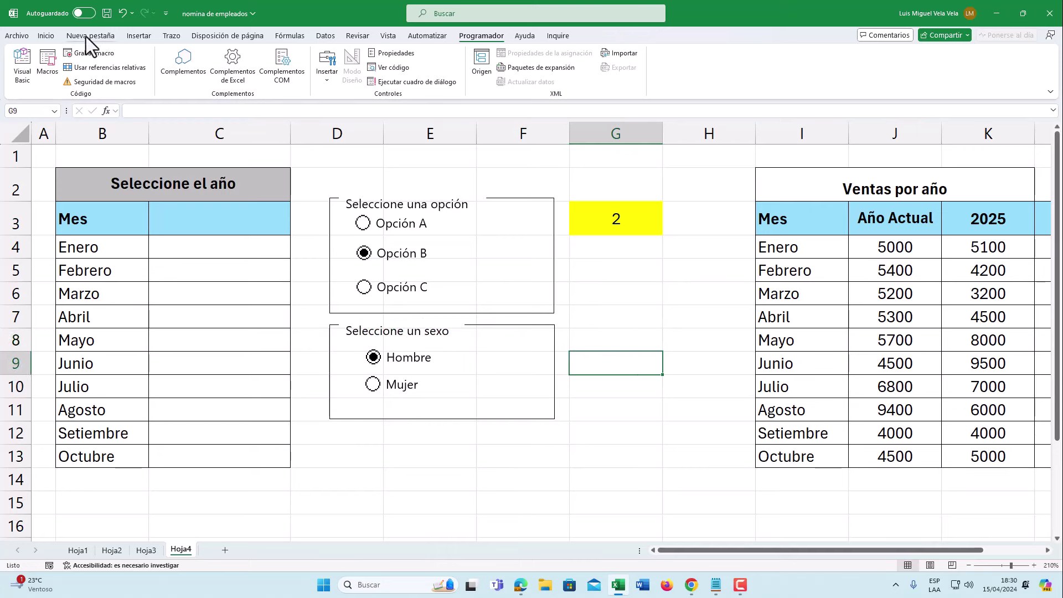
Step: Shade cell G9 salmon and link the Hombre/Mujer buttons to $G$9
left_click(46, 35)
left_click(202, 75)
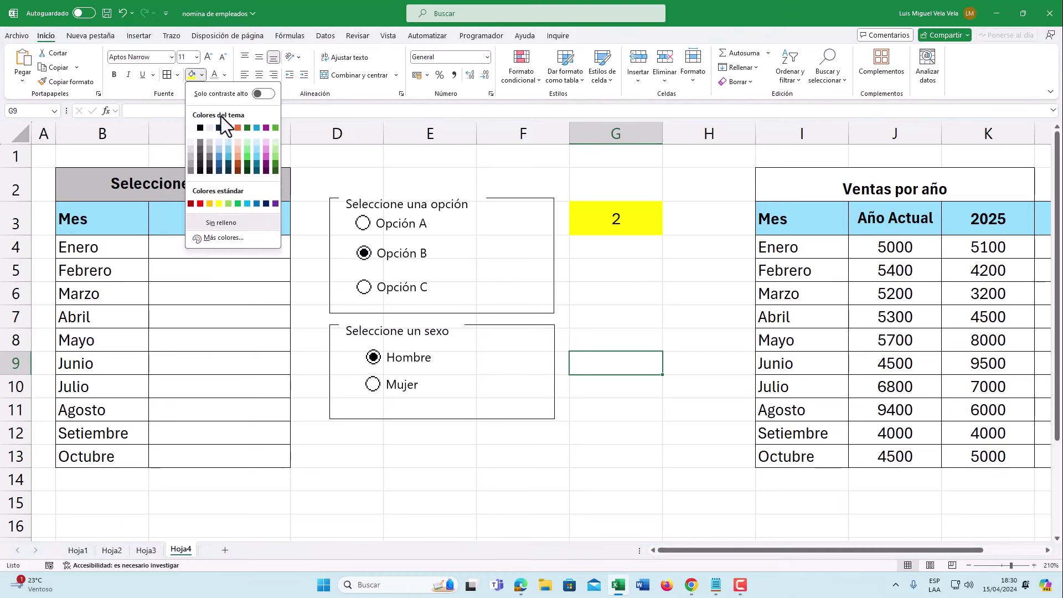
left_click(237, 154)
right_click(400, 359)
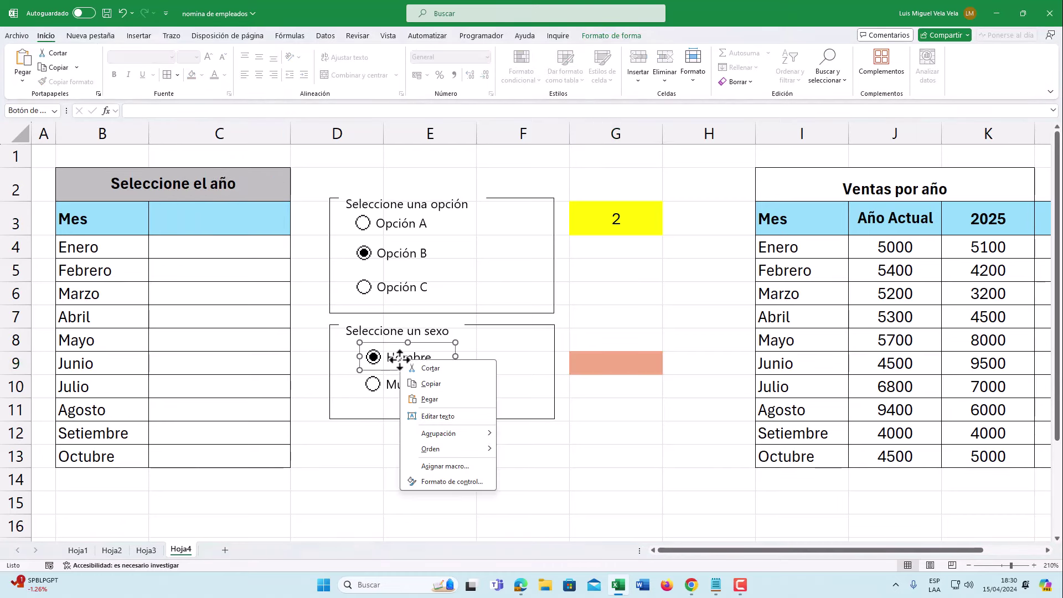
left_click(460, 483)
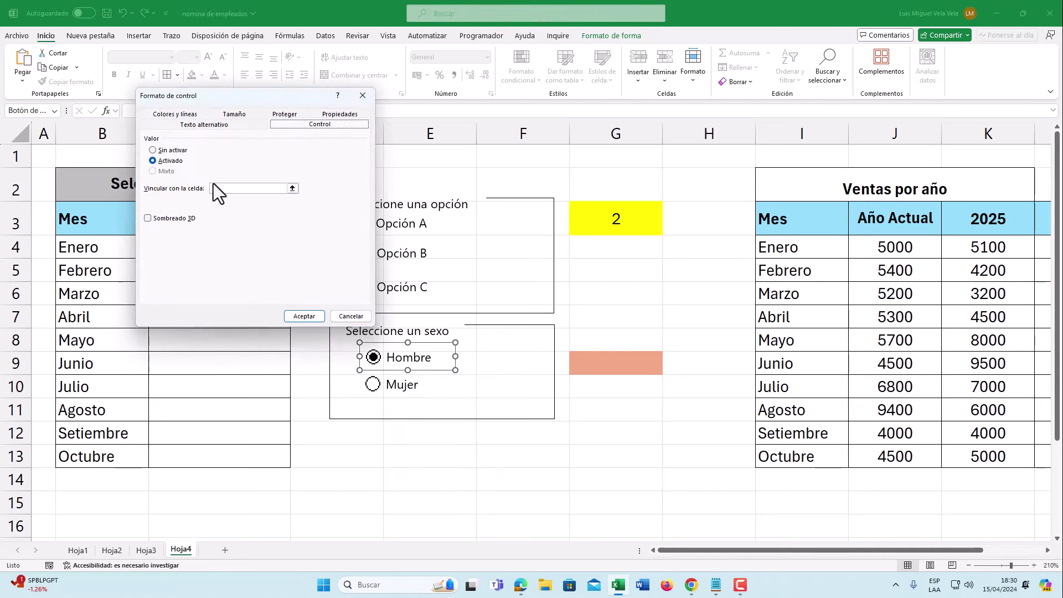
left_click(614, 360)
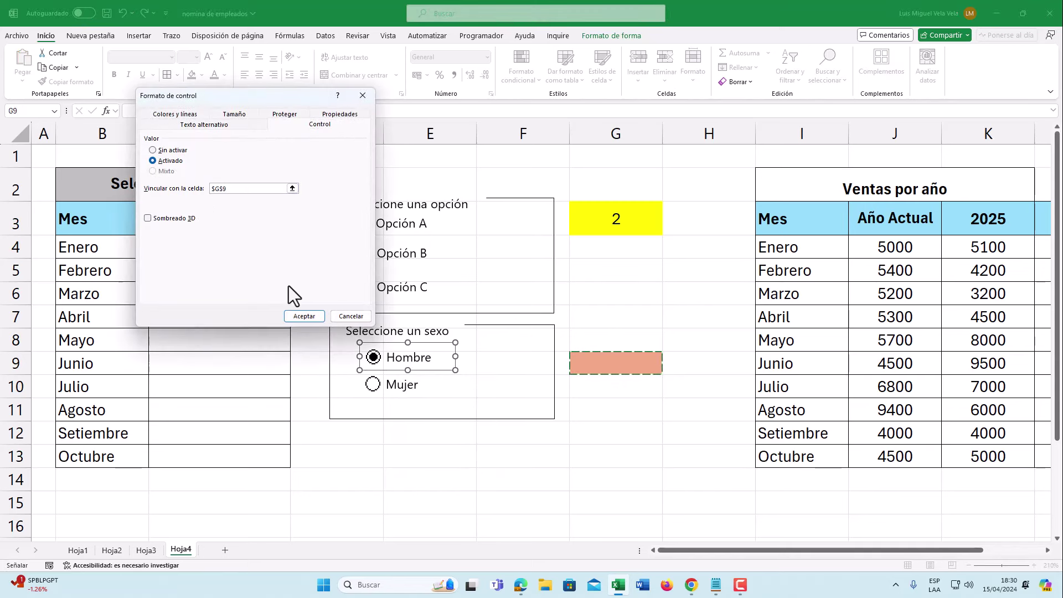
left_click(304, 316)
Step: Test that Hombre/Mujer switch G9 between 1 and 2 and Opción A–C still set G3
left_click(480, 451)
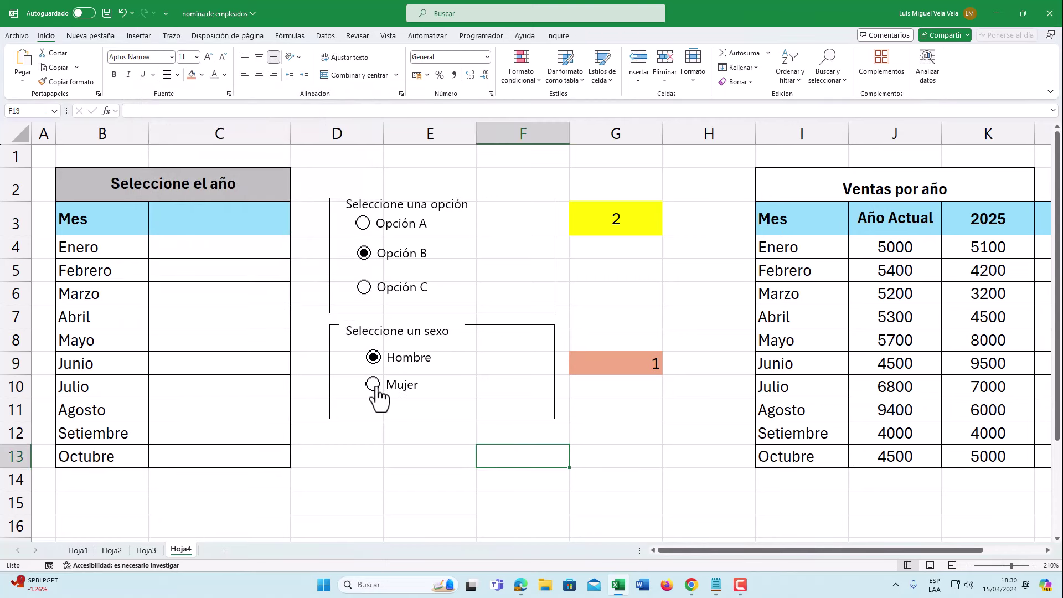
left_click(373, 357)
left_click(373, 383)
left_click(373, 359)
left_click(373, 382)
left_click(373, 358)
left_click(373, 384)
left_click(373, 357)
left_click(363, 223)
left_click(364, 285)
left_click(364, 253)
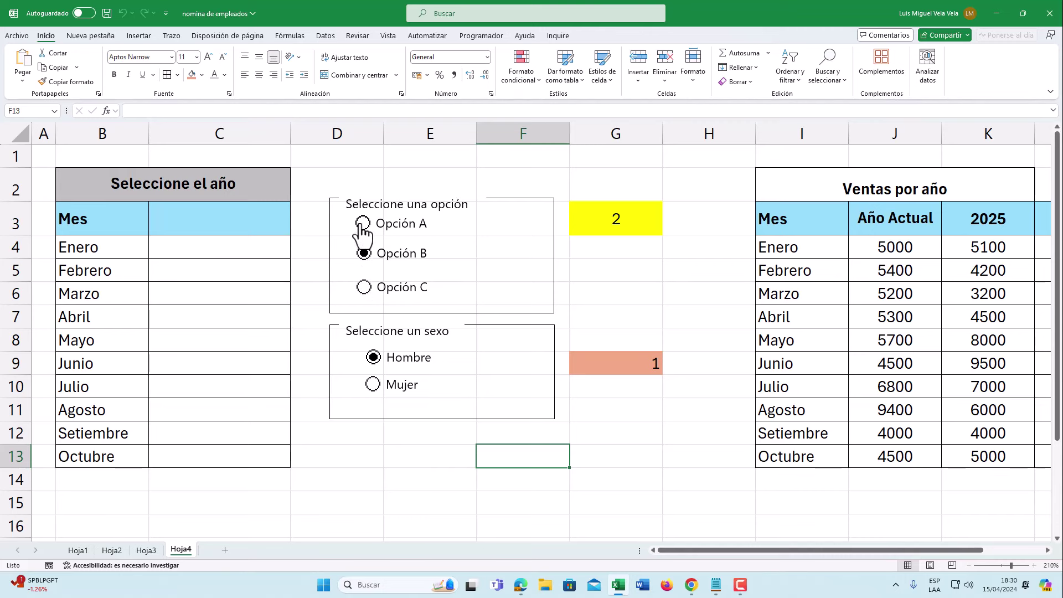
left_click(365, 285)
left_click(362, 223)
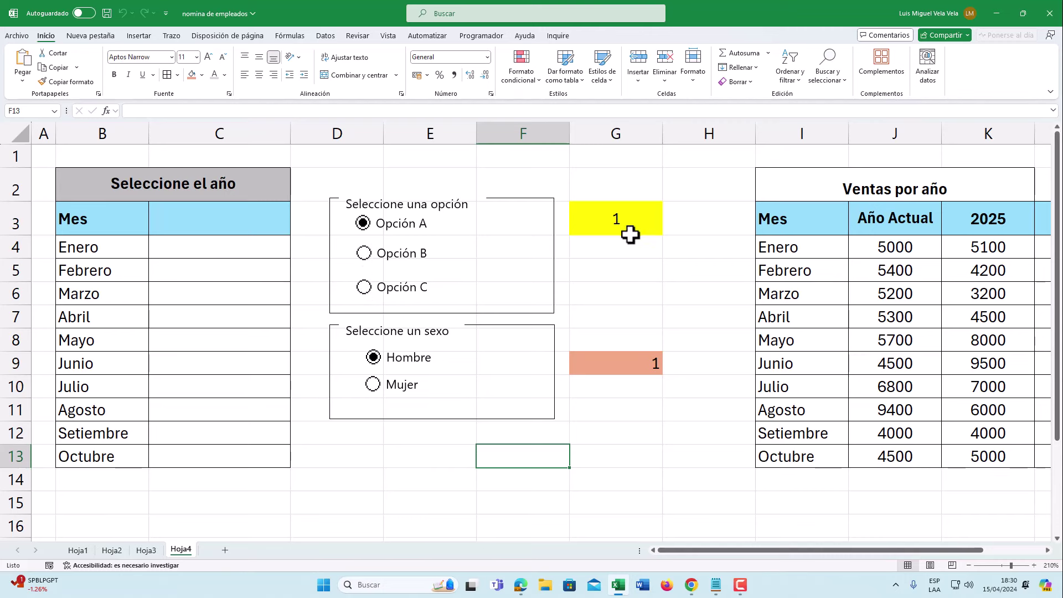
left_click(617, 131)
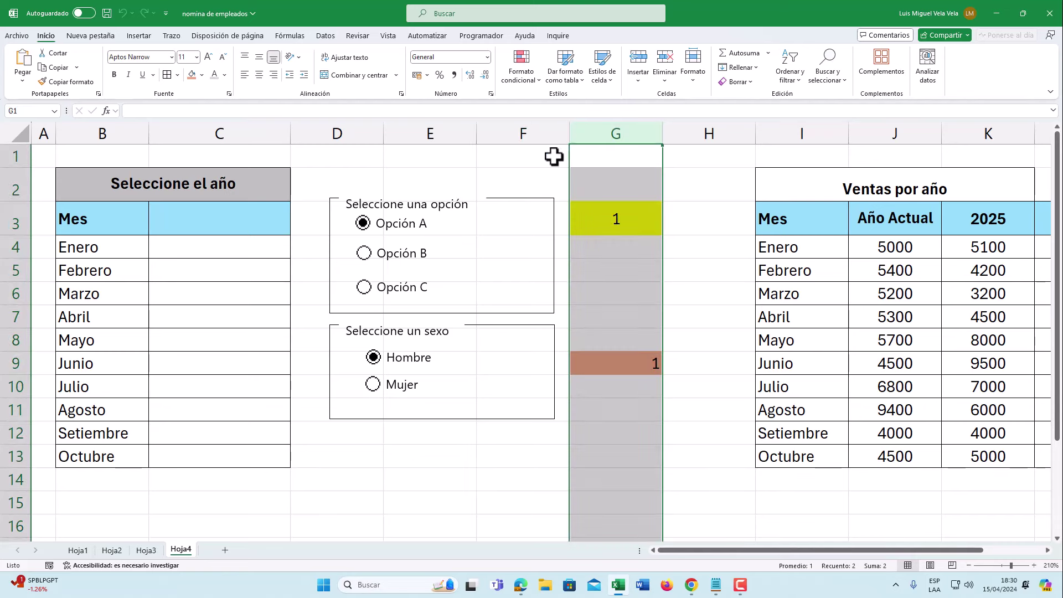
Step: Set column G to No Fill and clear its values
left_click(202, 74)
left_click(214, 161)
key("Delete")
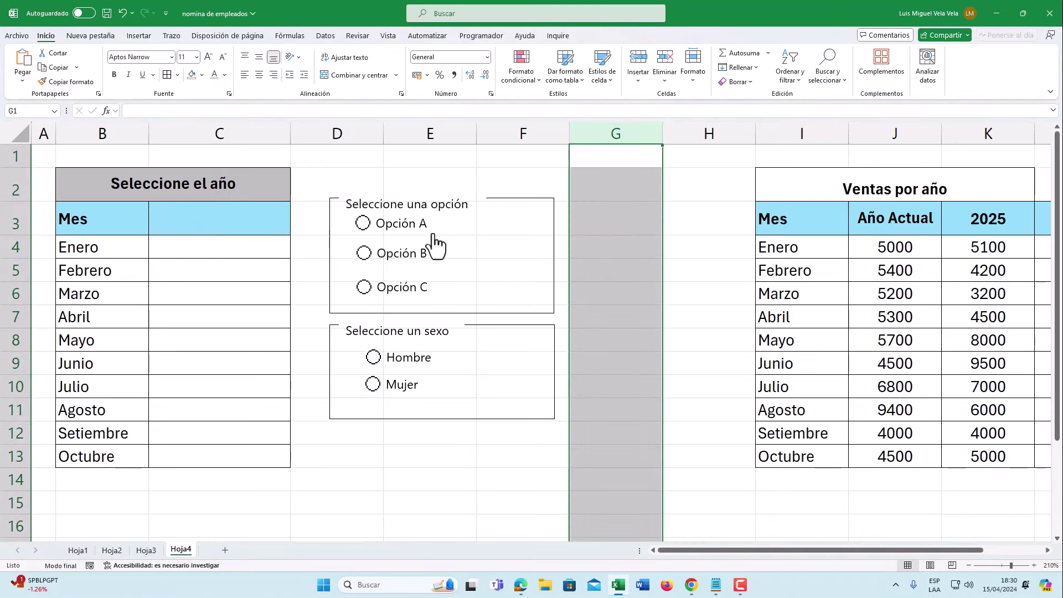
Step: Delete both group frames and the Hombre and Mujer option buttons
right_click(387, 203)
key("Escape")
key("Delete")
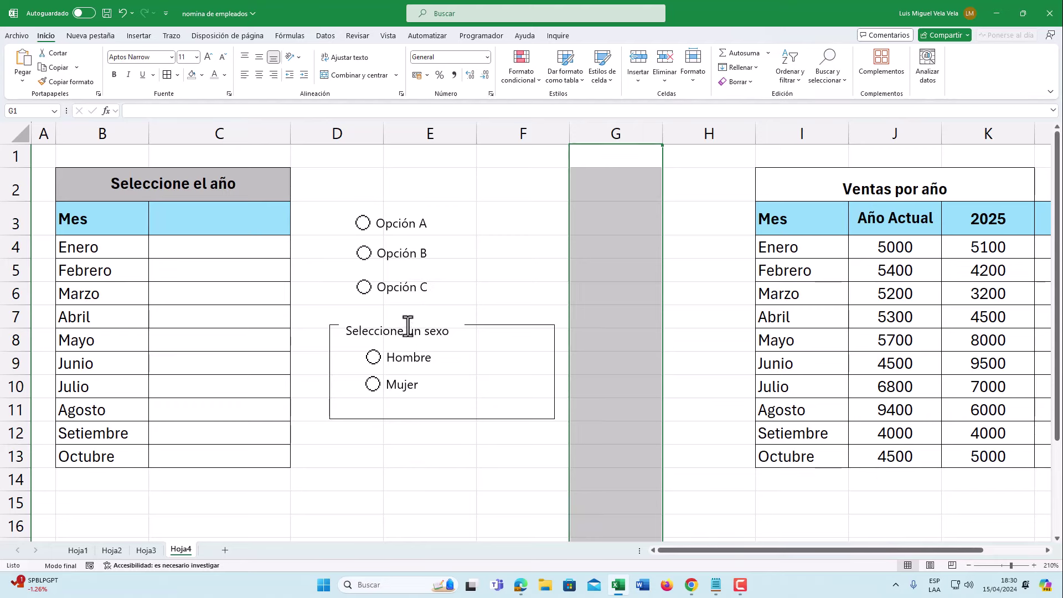
left_click(391, 326)
key("Delete")
right_click(392, 360)
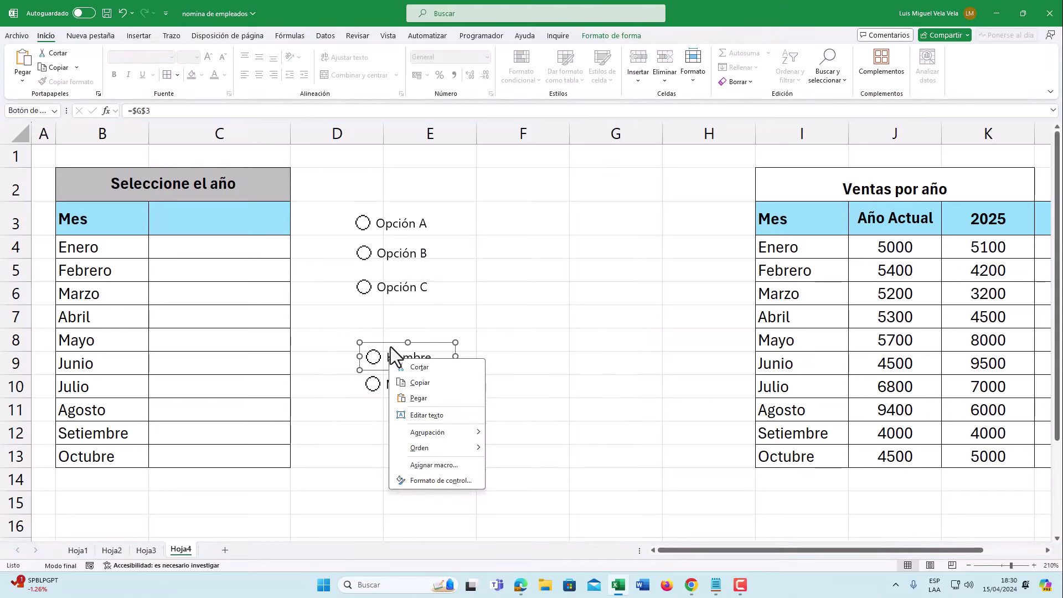
key("Escape")
key("Delete")
left_click(397, 384, "ctrl")
right_click(396, 383)
key("Escape")
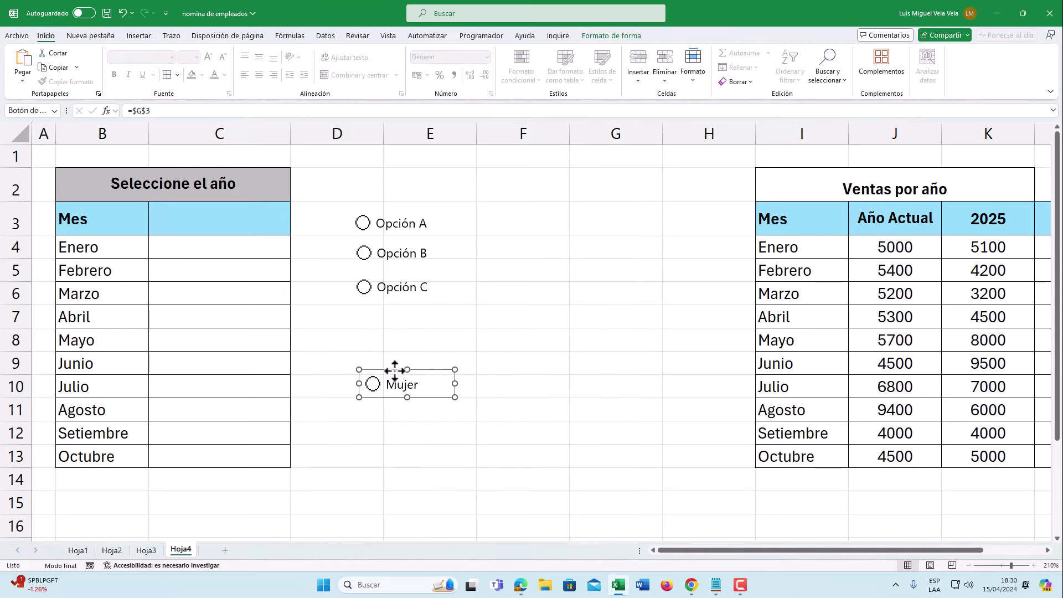
key("Delete")
Step: Rename the Opción A and Opción B buttons to Año 2025 and Año 2026
left_click(382, 226)
right_click(379, 224)
key("Escape")
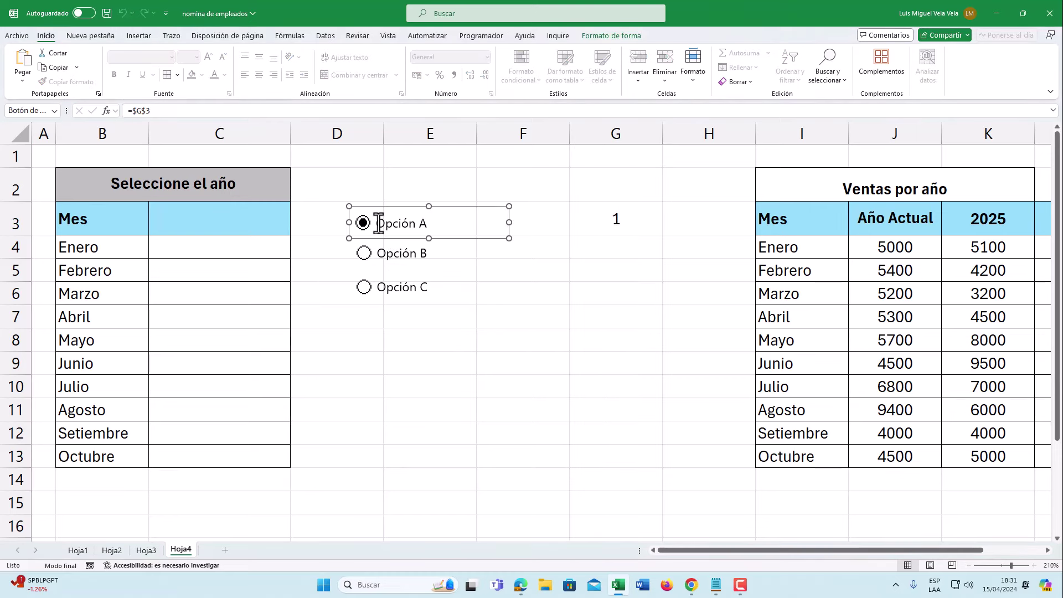
right_click(378, 223)
left_click(378, 223)
left_click_drag(378, 223, 467, 221)
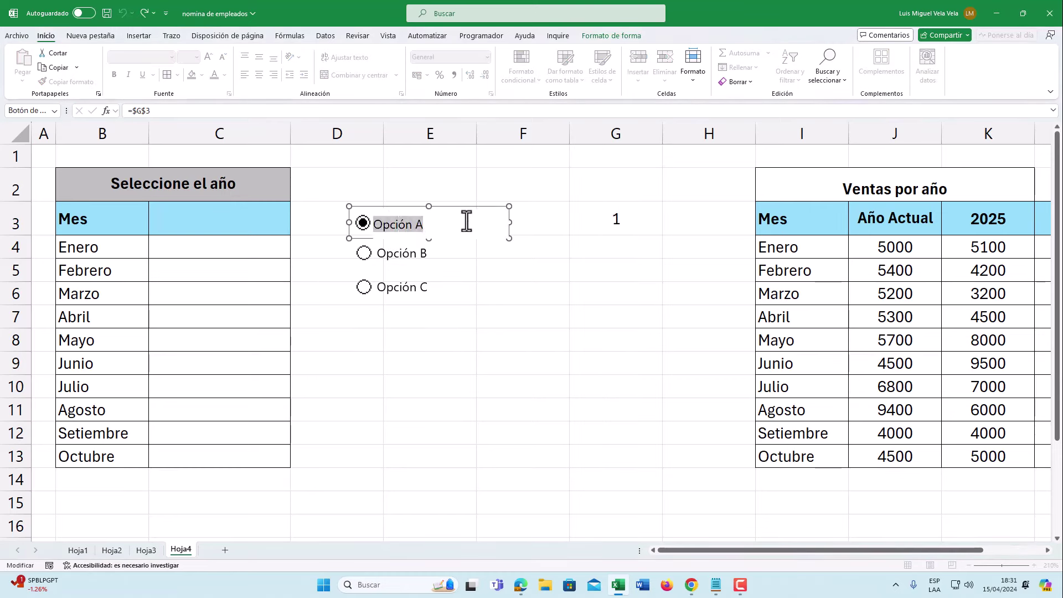
type("Año 2025")
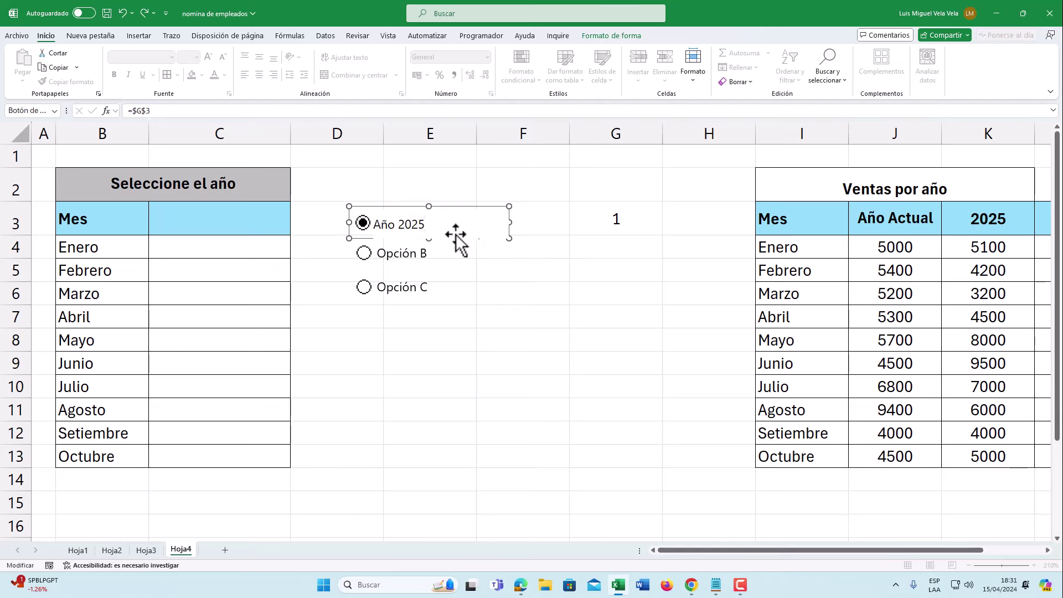
right_click(424, 252)
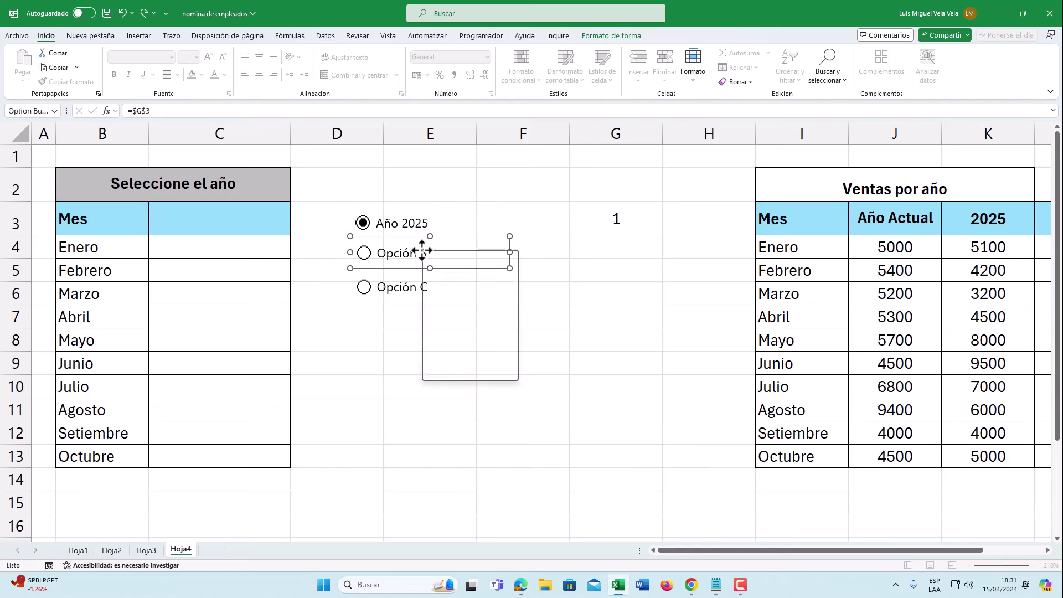
left_click(378, 253)
left_click_drag(383, 254, 500, 251)
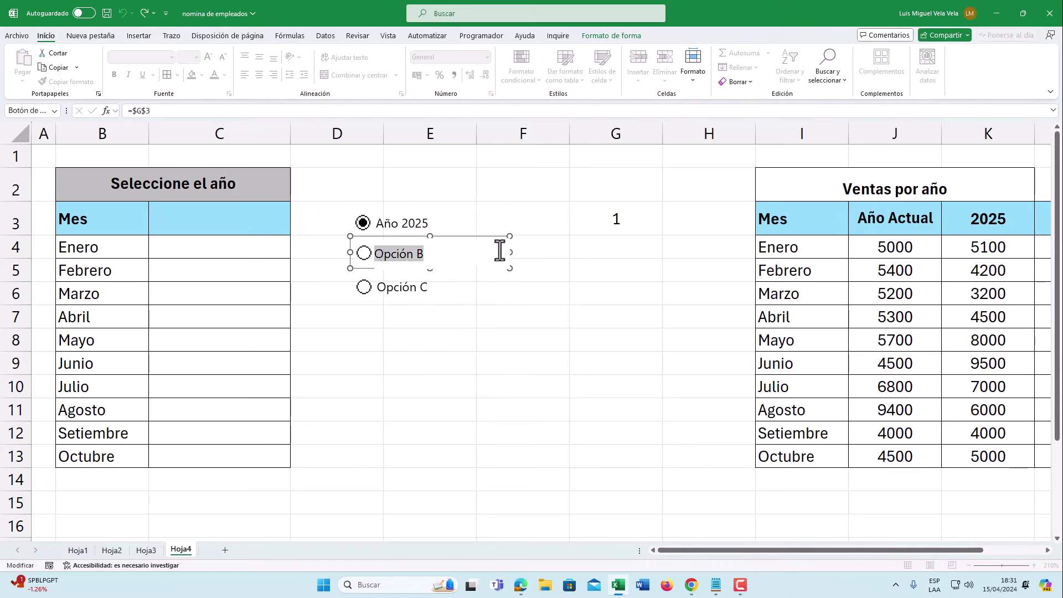
type("Año 202")
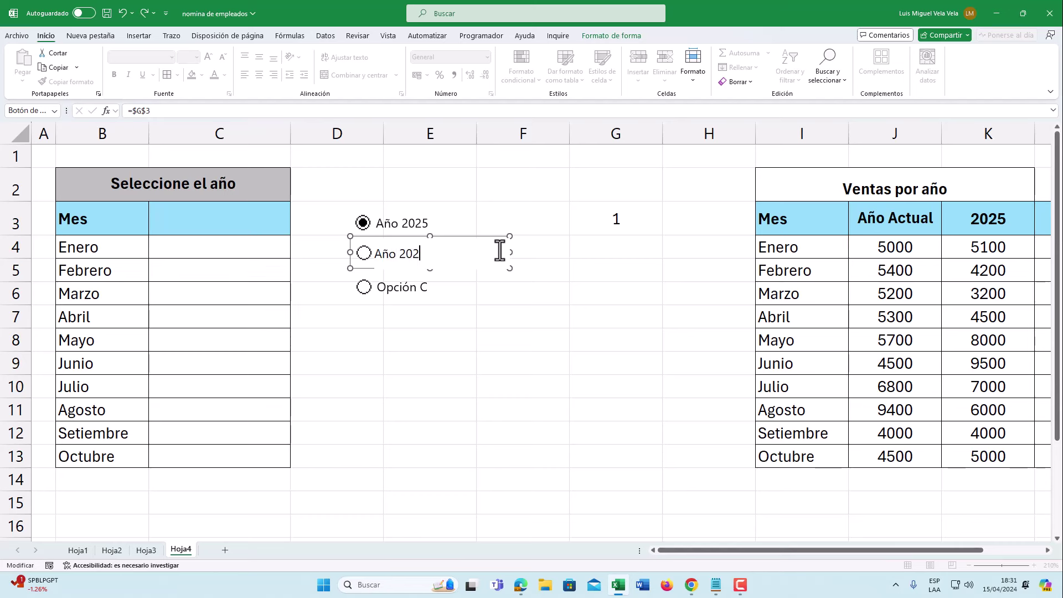
type("6")
left_click(429, 338)
Step: Delete Opción C and line Año 2026 up under Año 2025
right_click(390, 280)
left_click(393, 278)
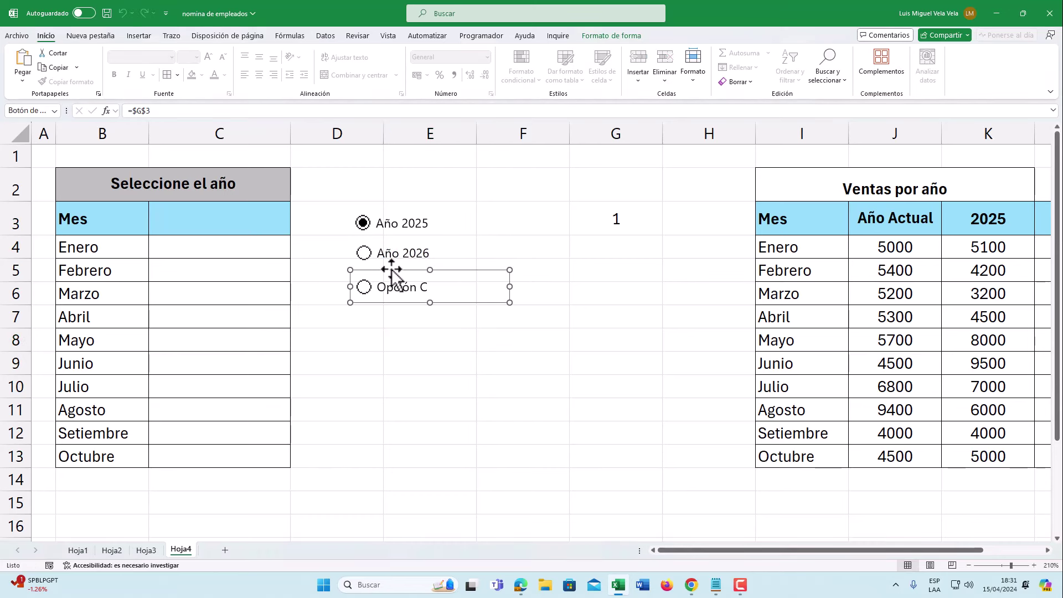
key("Delete")
right_click(369, 230)
left_click(374, 220)
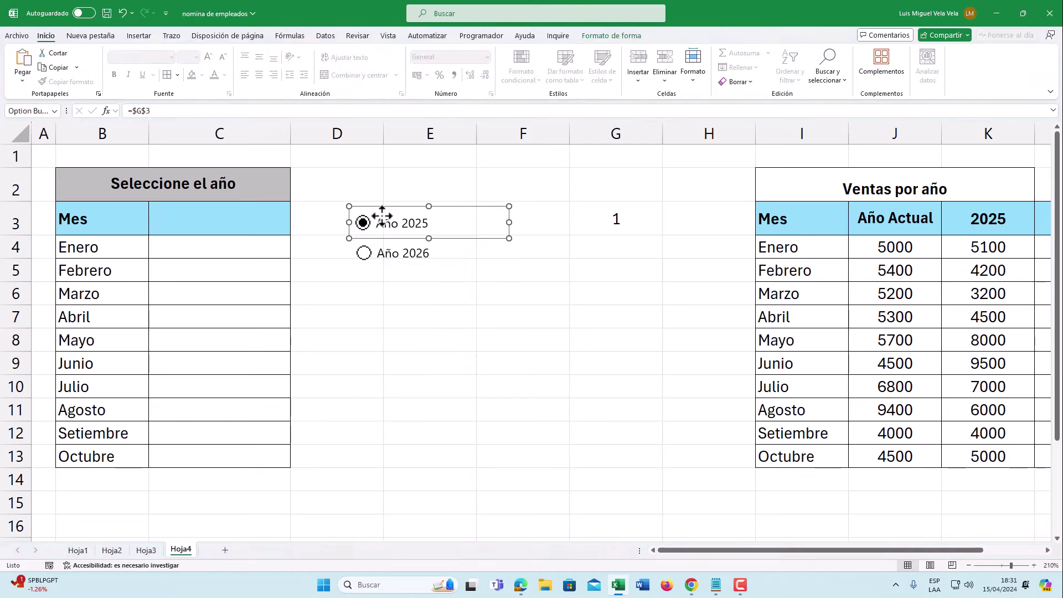
mouse_move(375, 220)
left_mouse_down()
mouse_move(410, 220)
mouse_move(425, 239)
left_mouse_up()
right_click(405, 255)
left_click(387, 243)
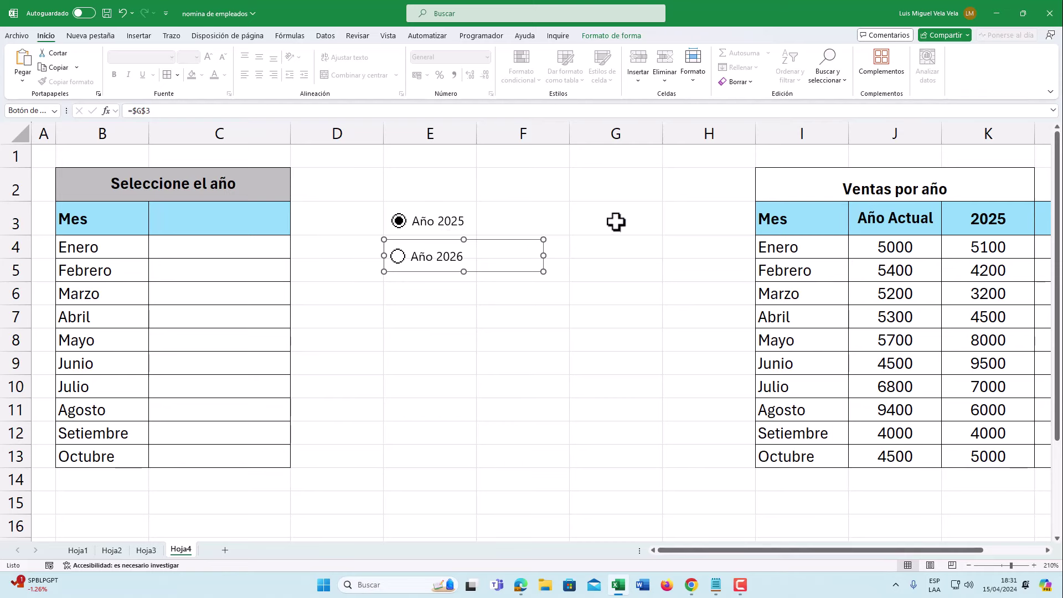
left_click(616, 221)
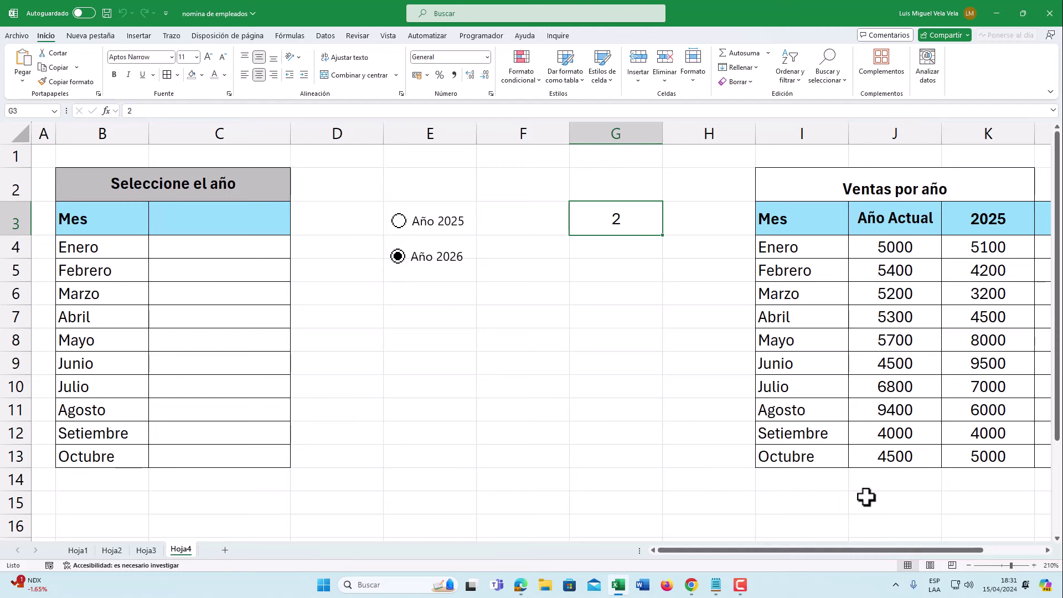
Step: Type =INDICE(K3:L3;$G$3) into cell C3, with G3 made absolute
left_click(206, 219)
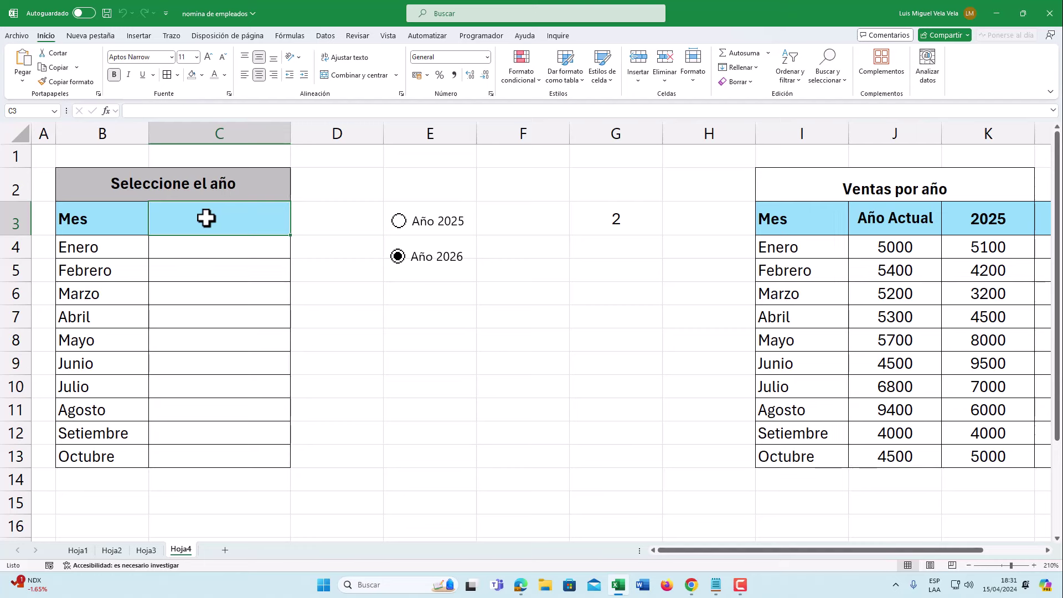
type("=")
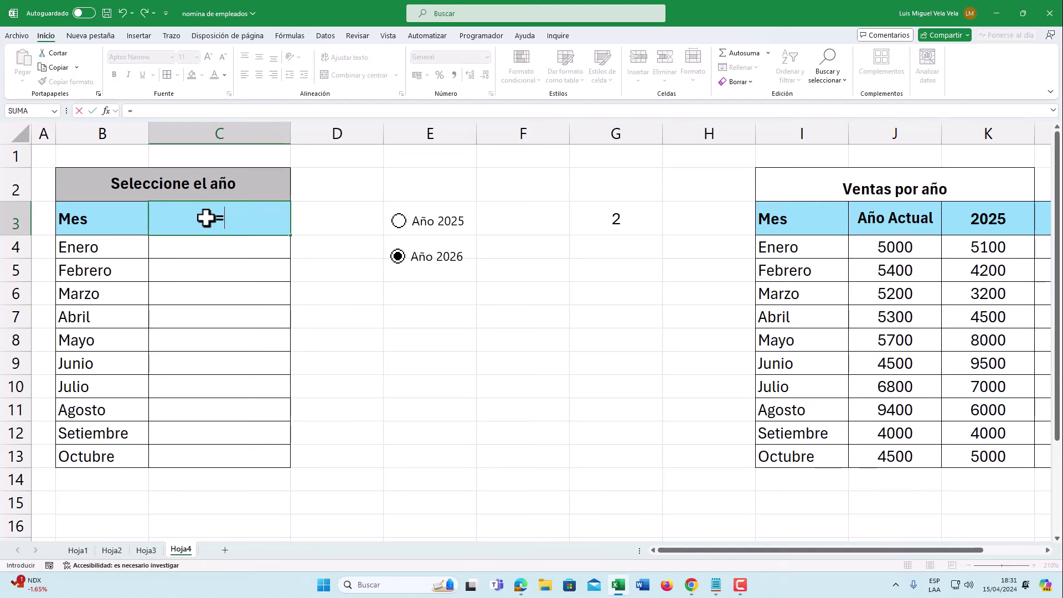
type("inci")
key("BackSpace")
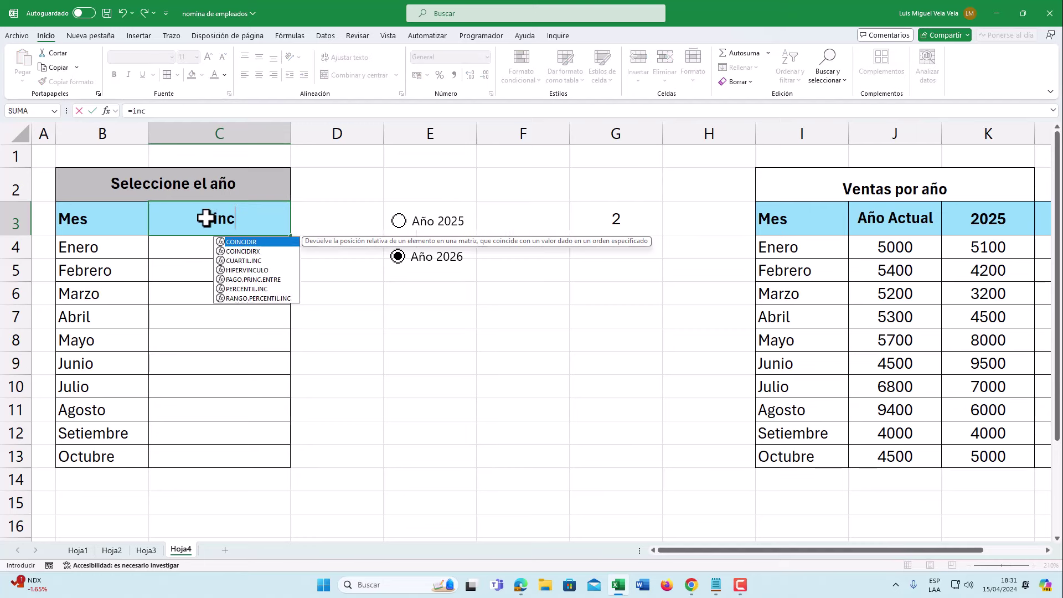
key("BackSpace")
type("dice")
key("Tab")
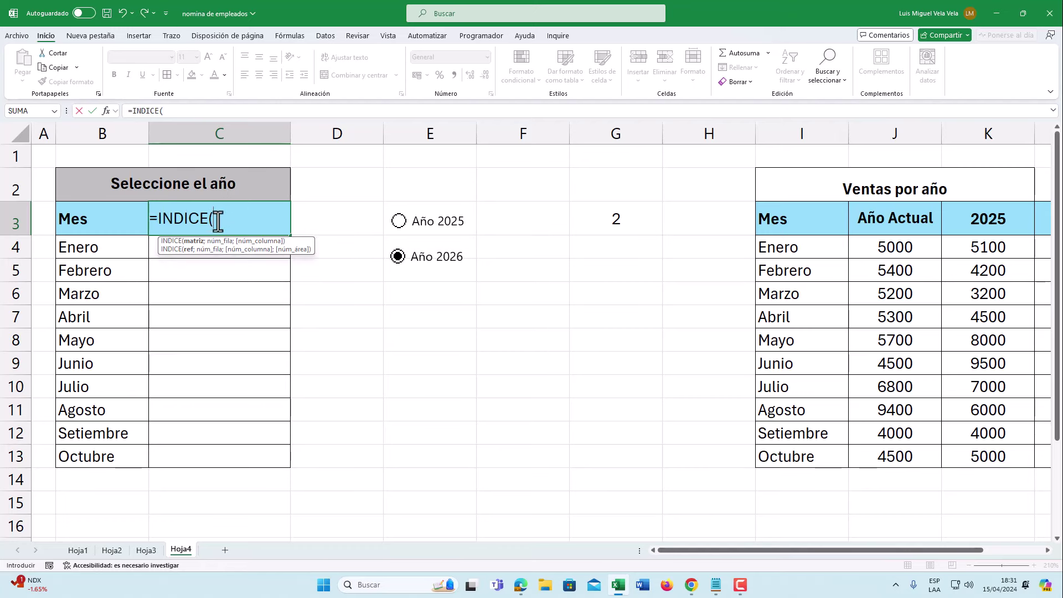
left_click_drag(867, 550, 942, 535)
left_click_drag(869, 219, 941, 217)
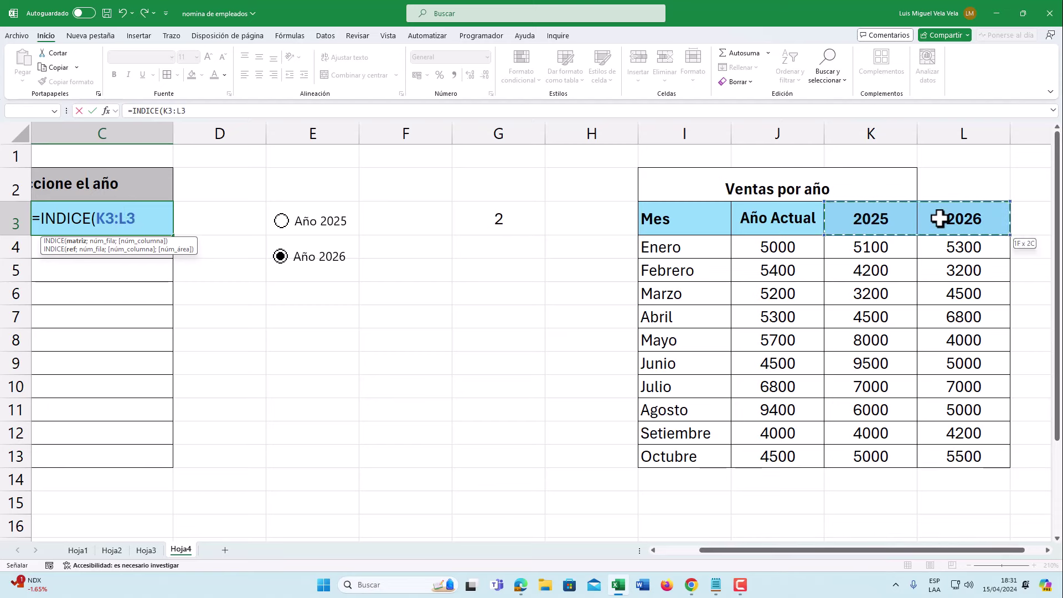
type(";")
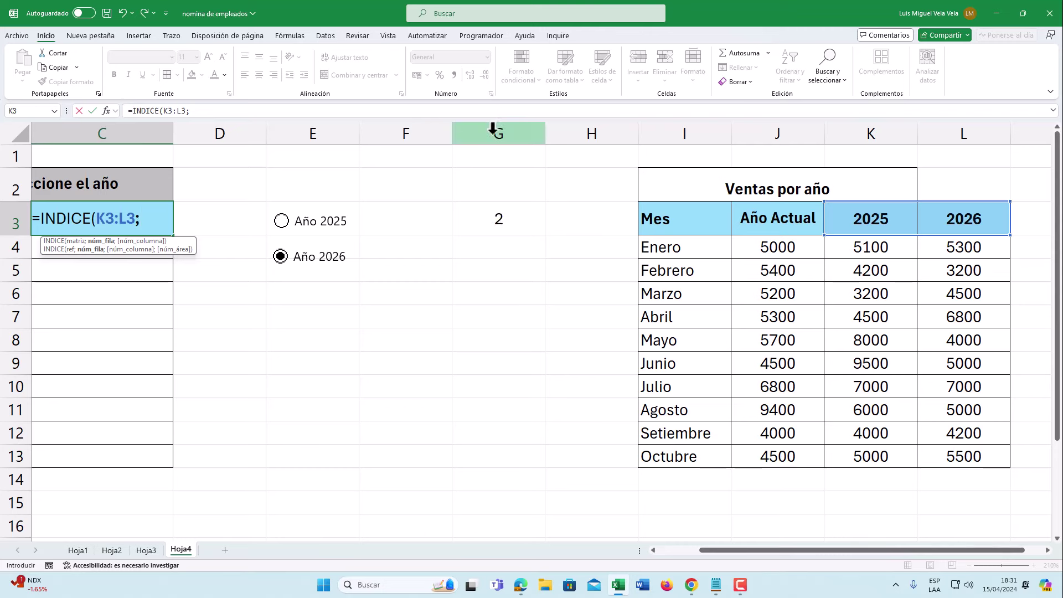
left_click(489, 218)
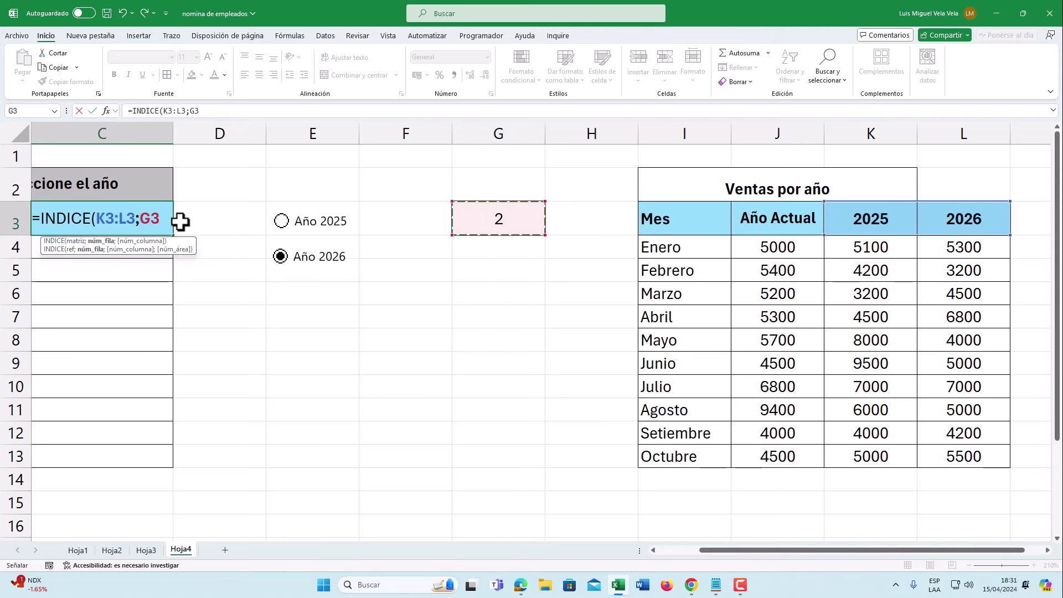
key("F4")
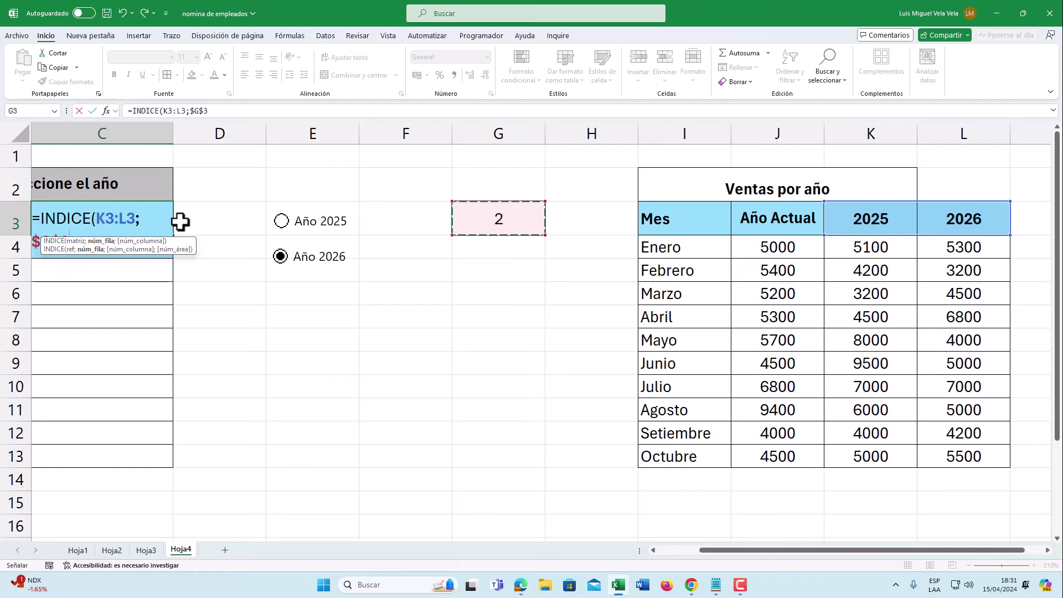
left_click_drag(715, 549, 612, 549)
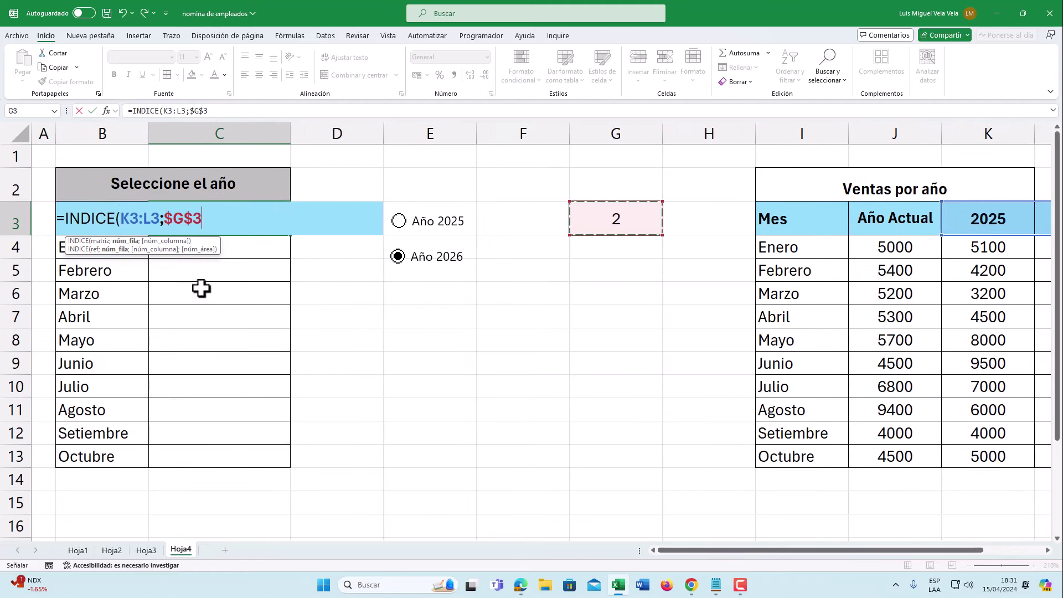
type(")")
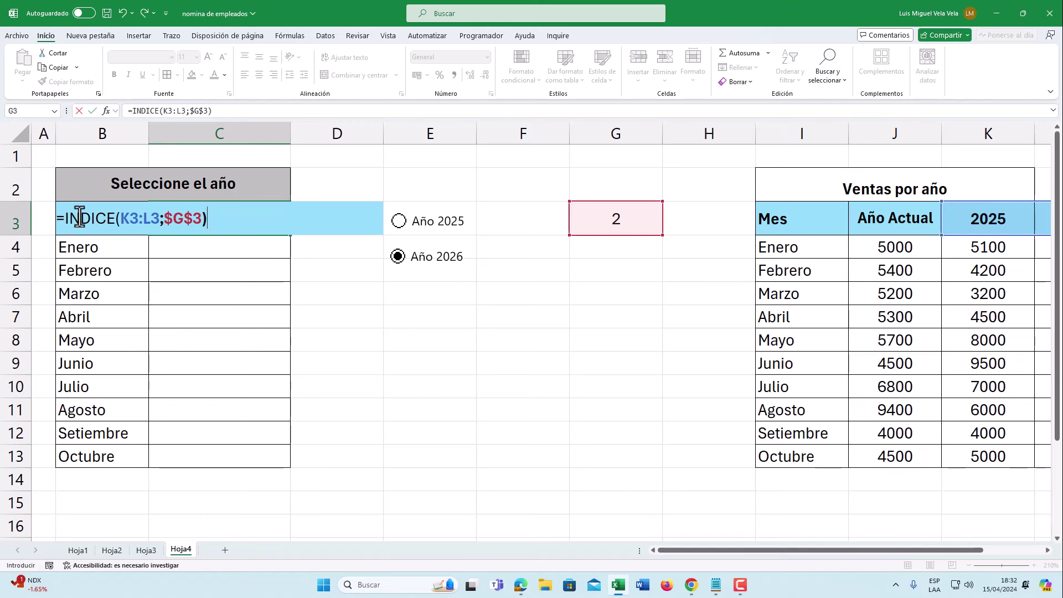
mouse_move(684, 551)
left_mouse_down()
mouse_move(704, 550)
mouse_move(226, 315)
left_mouse_up()
left_click(167, 217)
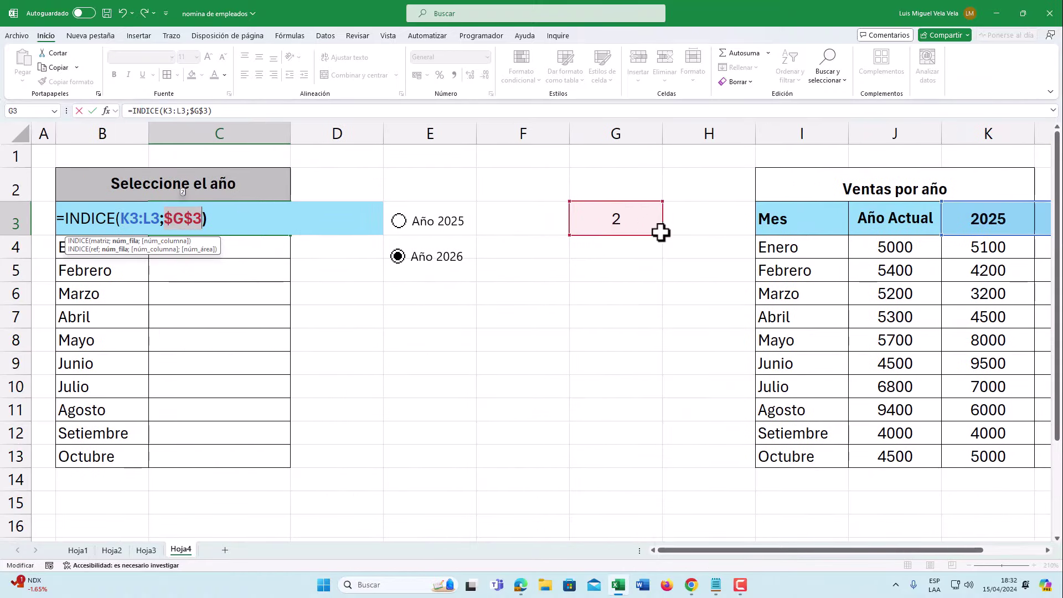
Step: Commit the C3 formula and fill it down to C13
key("Return")
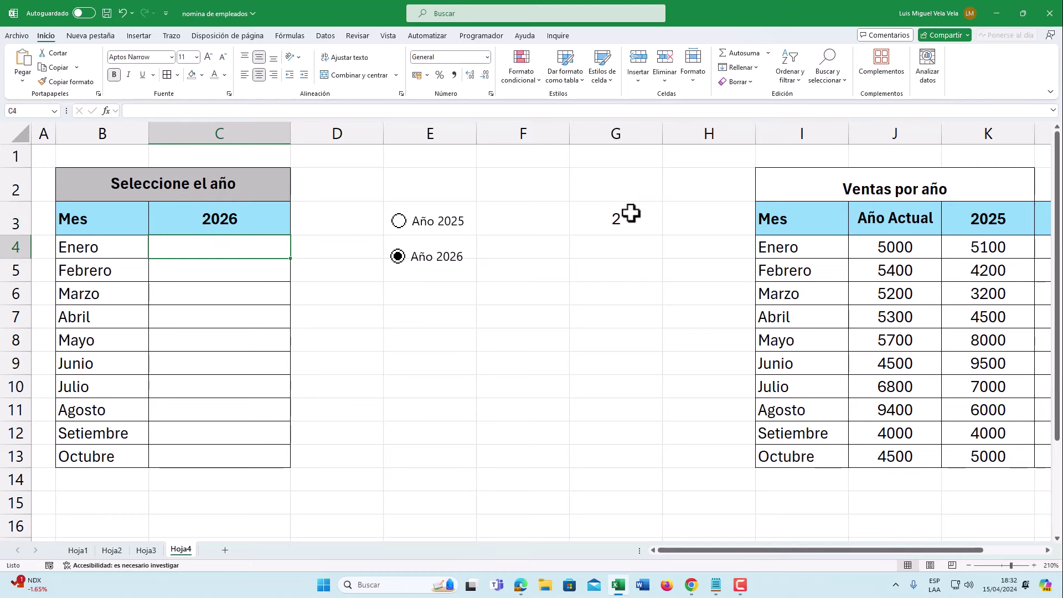
left_click(268, 220)
left_click_drag(291, 236, 298, 466)
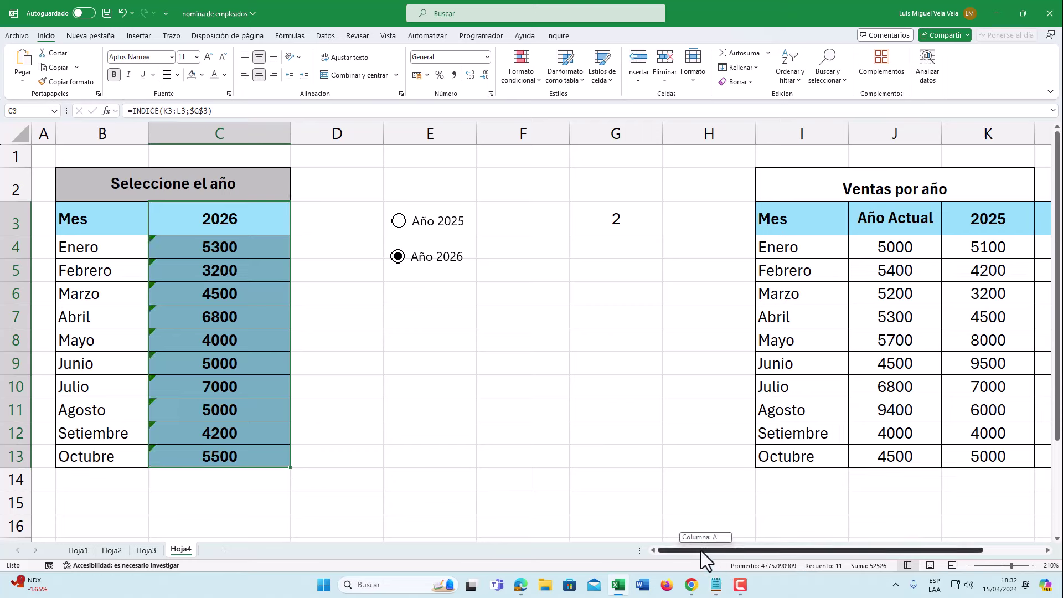
Step: Give C4:C13 no fill, dark grey text and no bold
left_click_drag(214, 244, 218, 455)
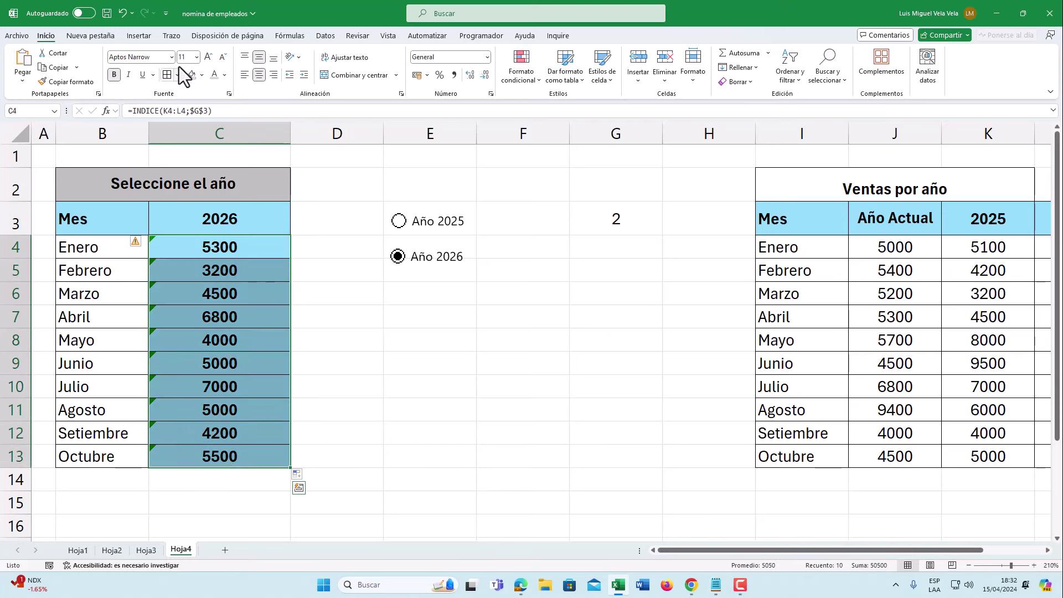
left_click(198, 77)
left_click(205, 78)
left_click(212, 230)
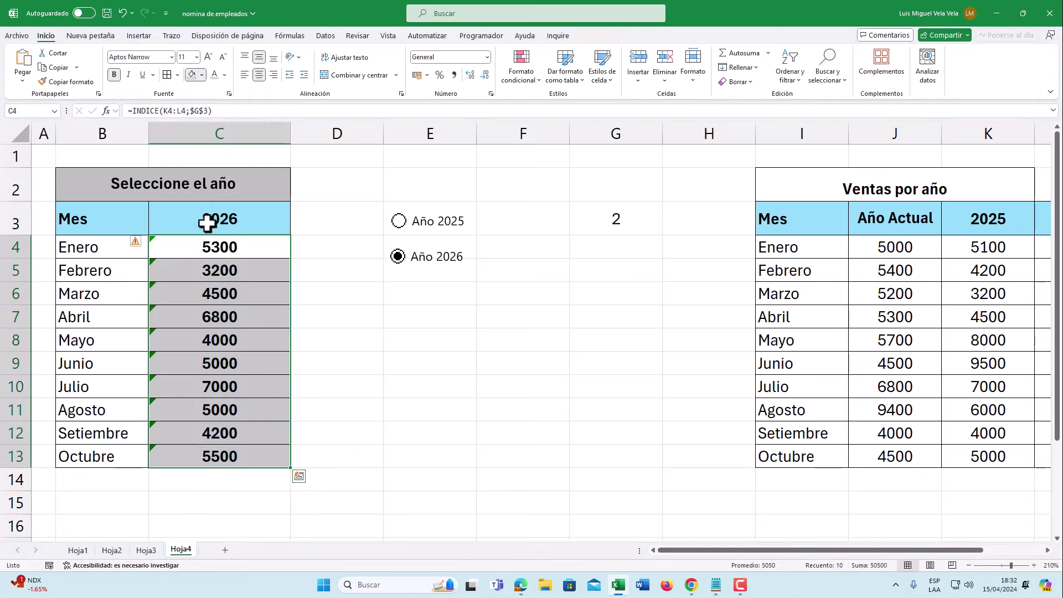
left_click(225, 75)
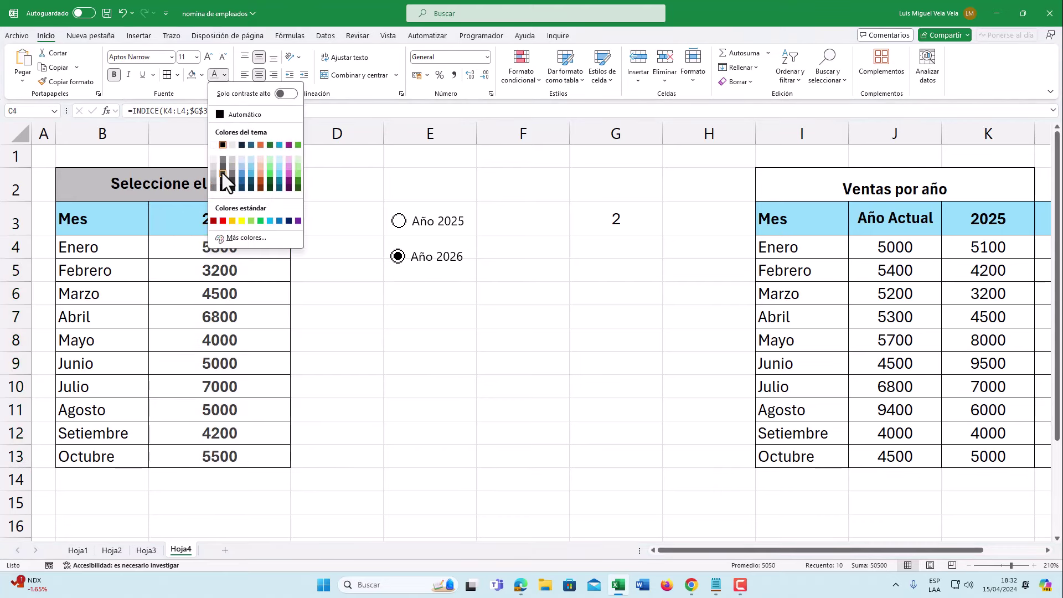
left_click(221, 171)
left_click(114, 75)
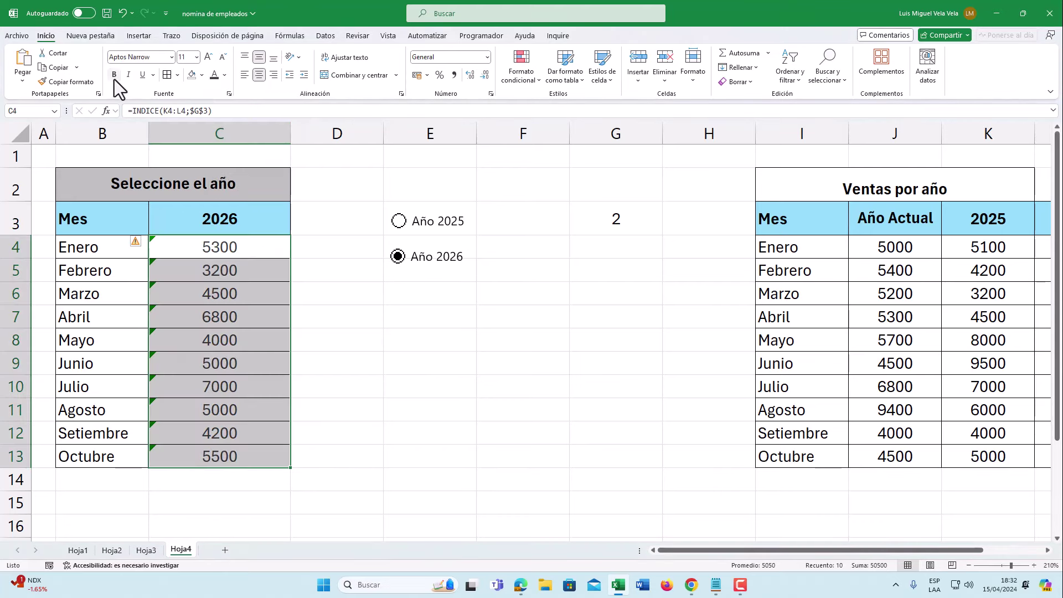
left_click(228, 321)
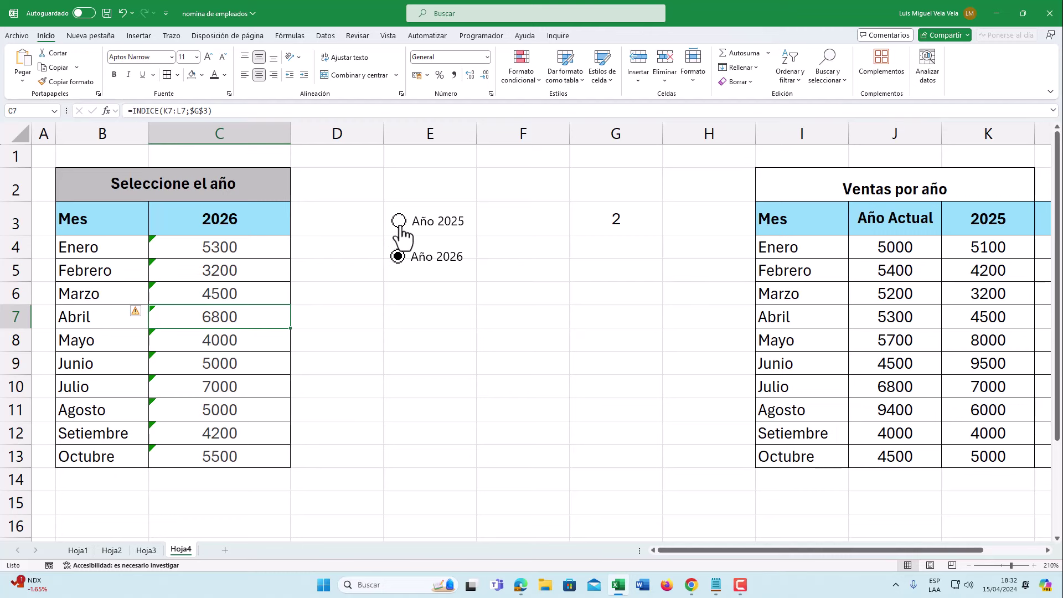
Step: Toggle between the years, end on Año 2025, and compare with K4:K13
left_click(400, 223)
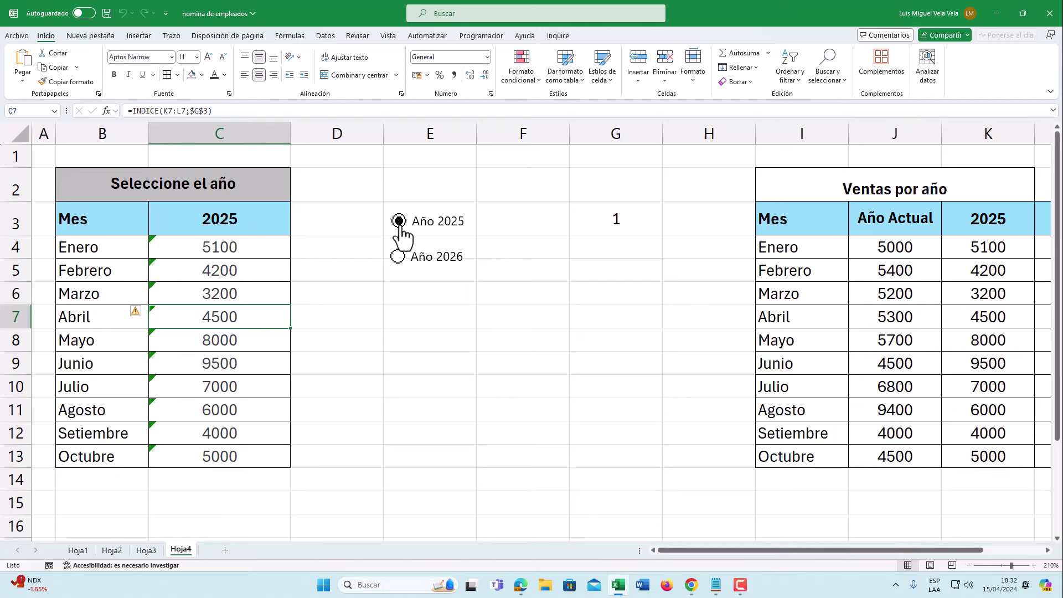
left_click(397, 256)
left_click(399, 222)
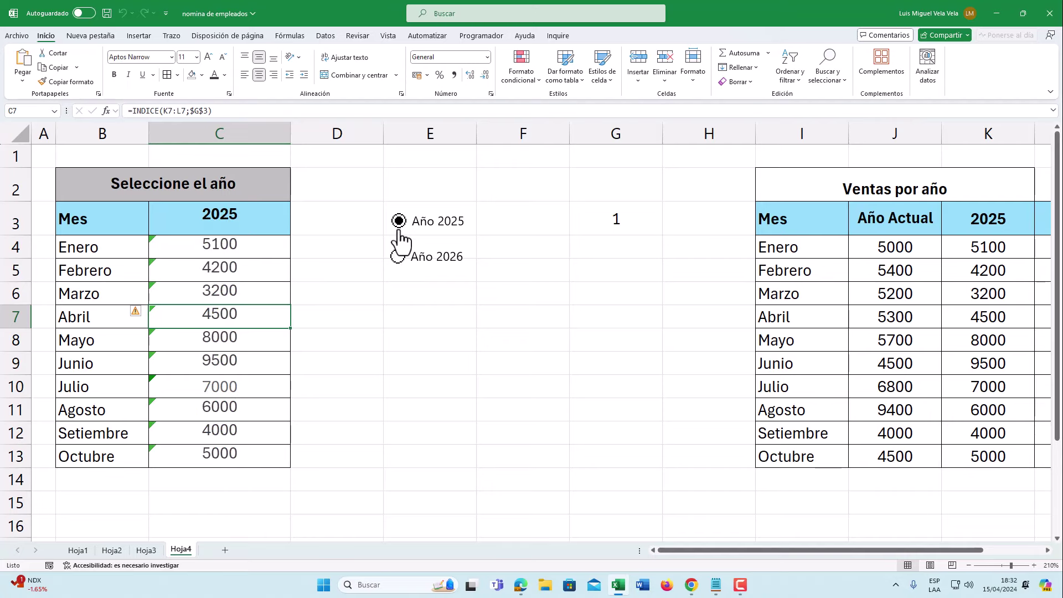
left_click(398, 257)
left_click(398, 221)
left_click_drag(786, 549, 816, 548)
left_click_drag(849, 247, 859, 460)
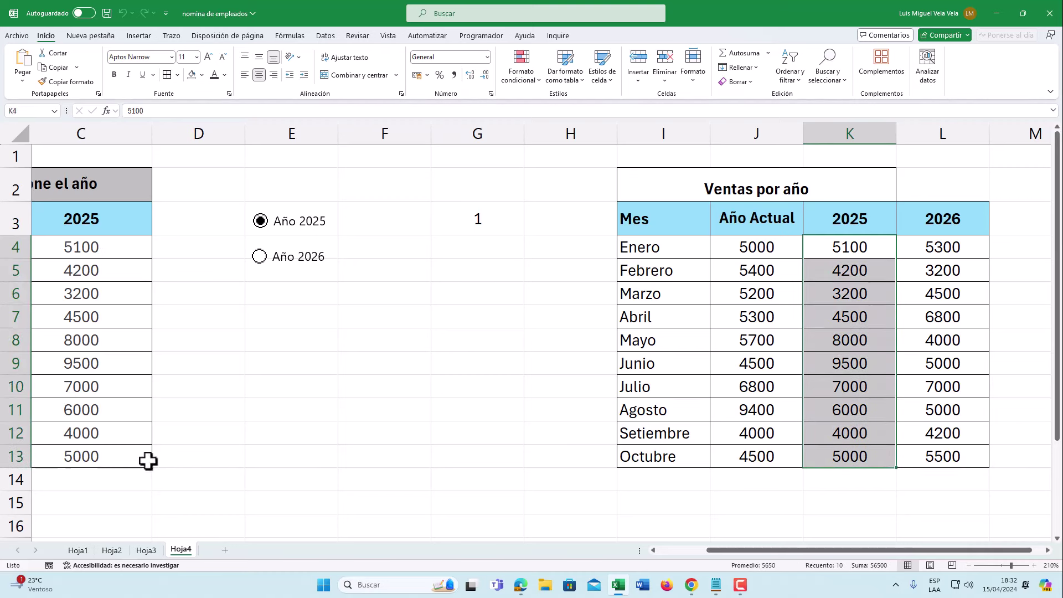
Step: Show the 2026 sales and compare them with column L's figures
left_click(260, 260)
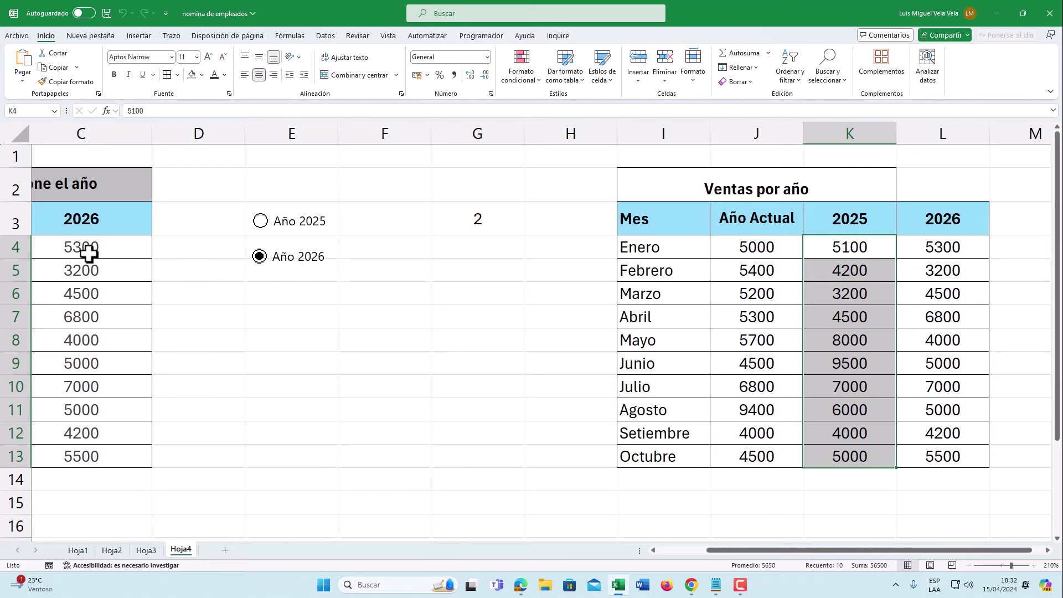
mouse_move(941, 256)
left_mouse_down()
mouse_move(960, 270)
mouse_move(959, 456)
left_mouse_up()
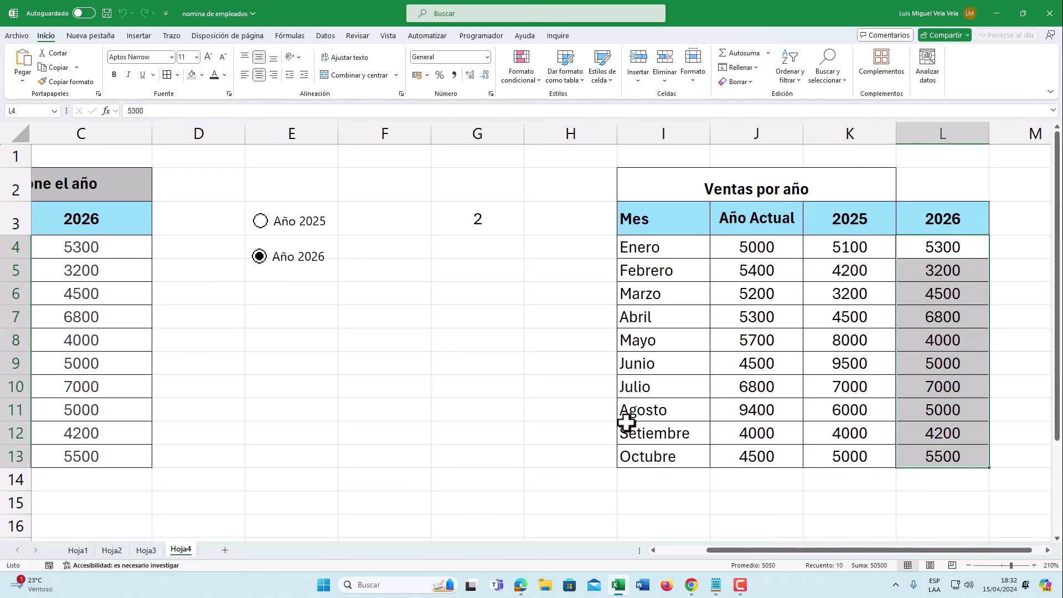
left_click_drag(806, 550, 758, 549)
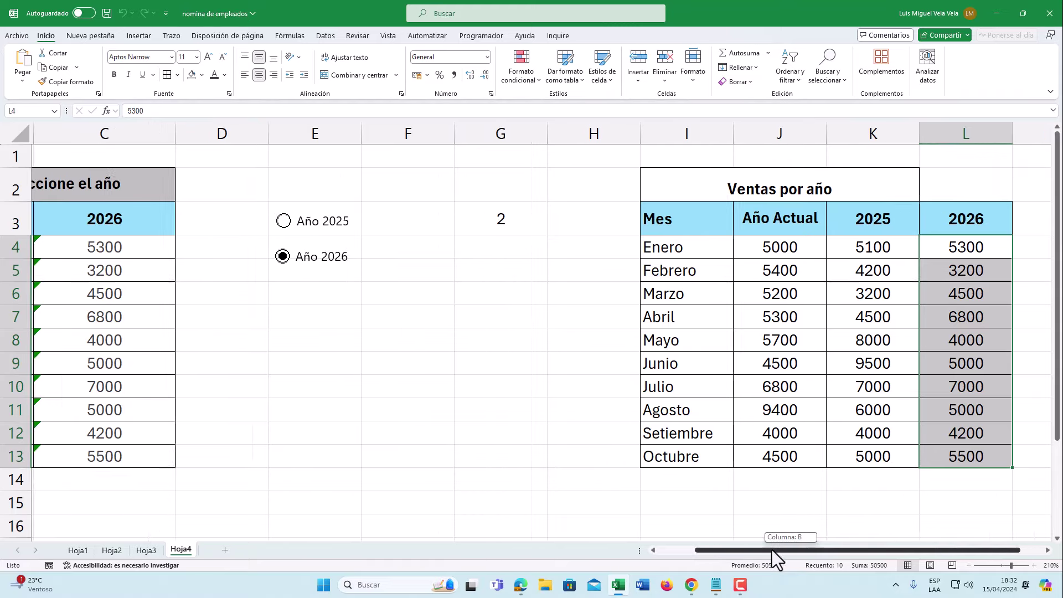
Step: Move the Año 2026 option up beneath Año 2025 and reselect Año 2025
left_click(422, 266, "ctrl")
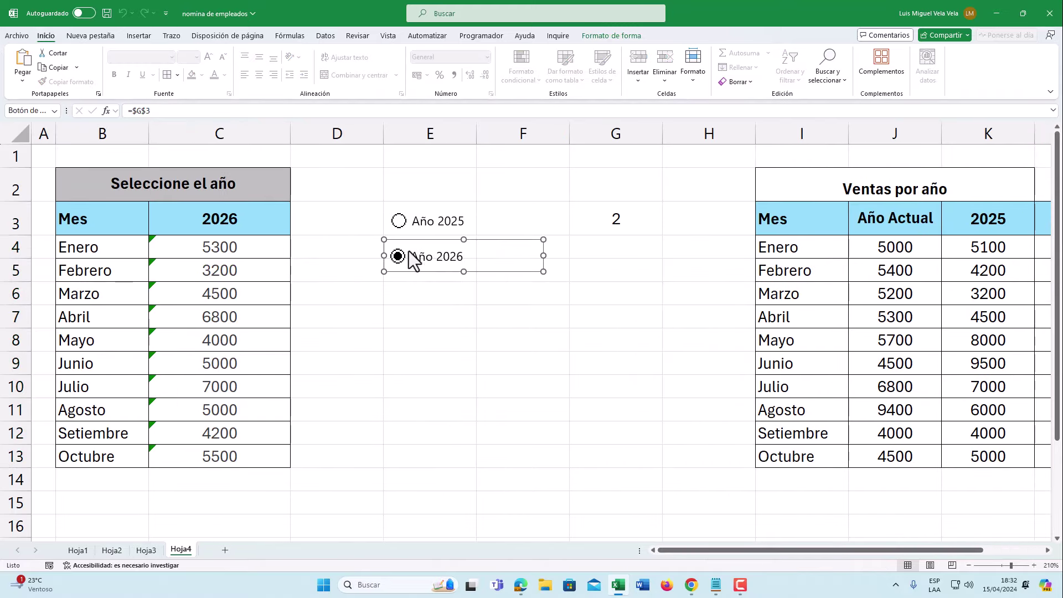
left_click_drag(410, 238, 410, 204)
left_click(408, 221)
left_click(417, 222, "ctrl")
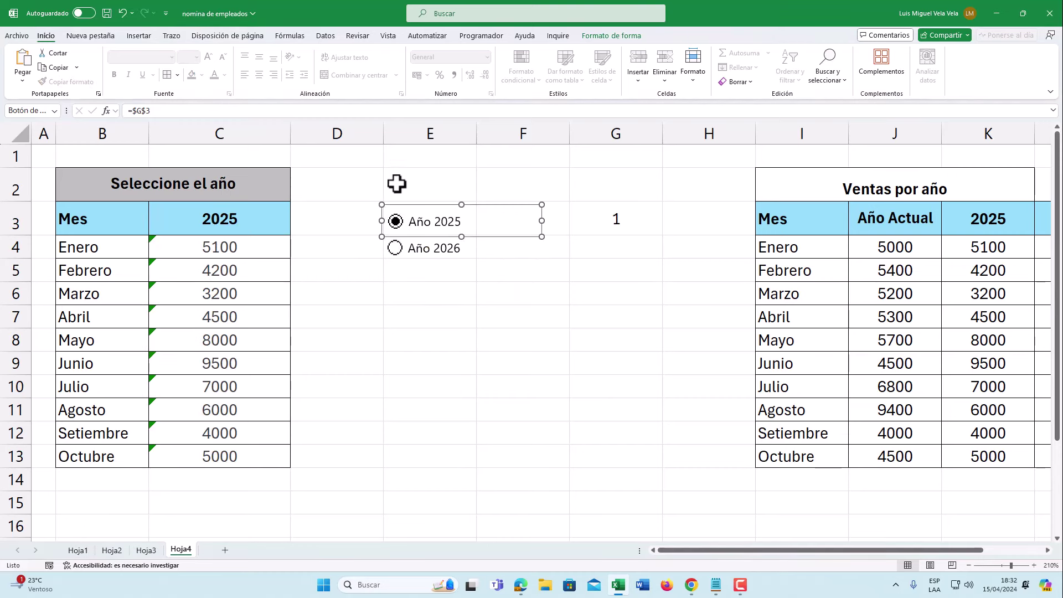
left_click_drag(353, 214, 486, 268)
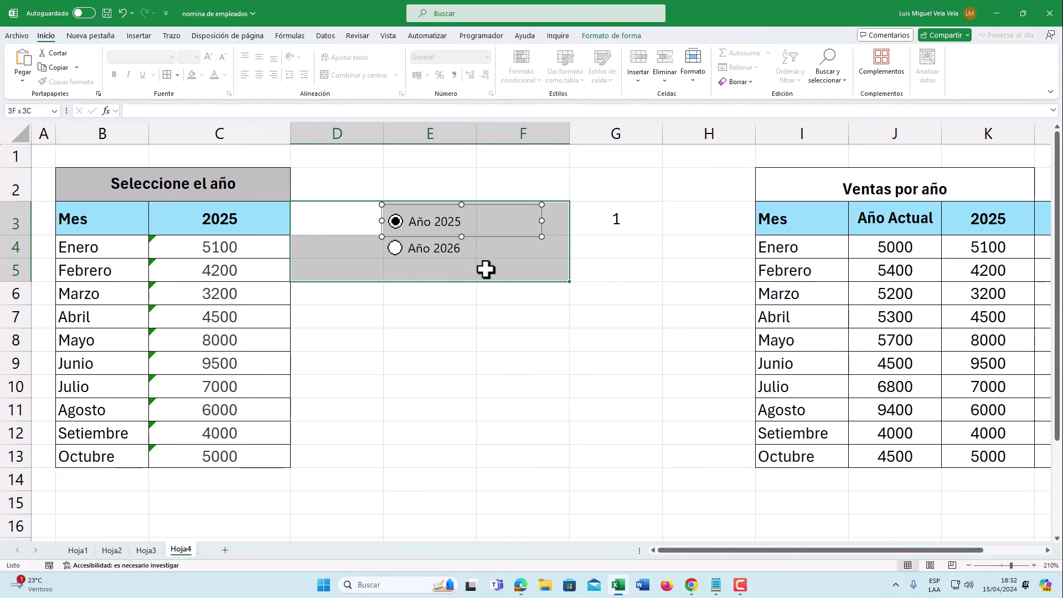
left_click(475, 342)
Step: Hide G3's linked value by setting its font color to white
left_click(620, 217)
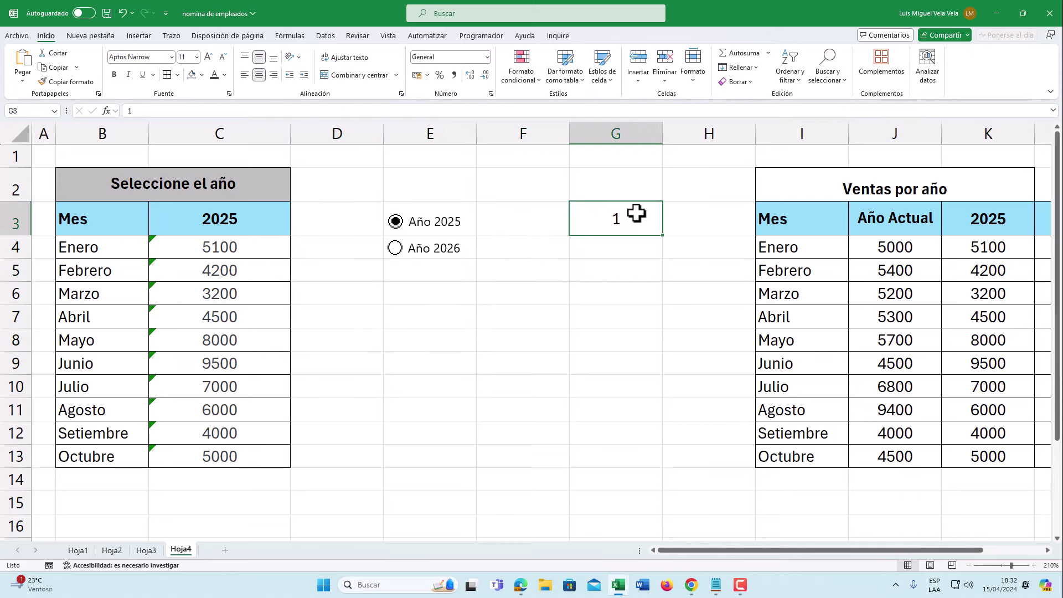
left_click(224, 76)
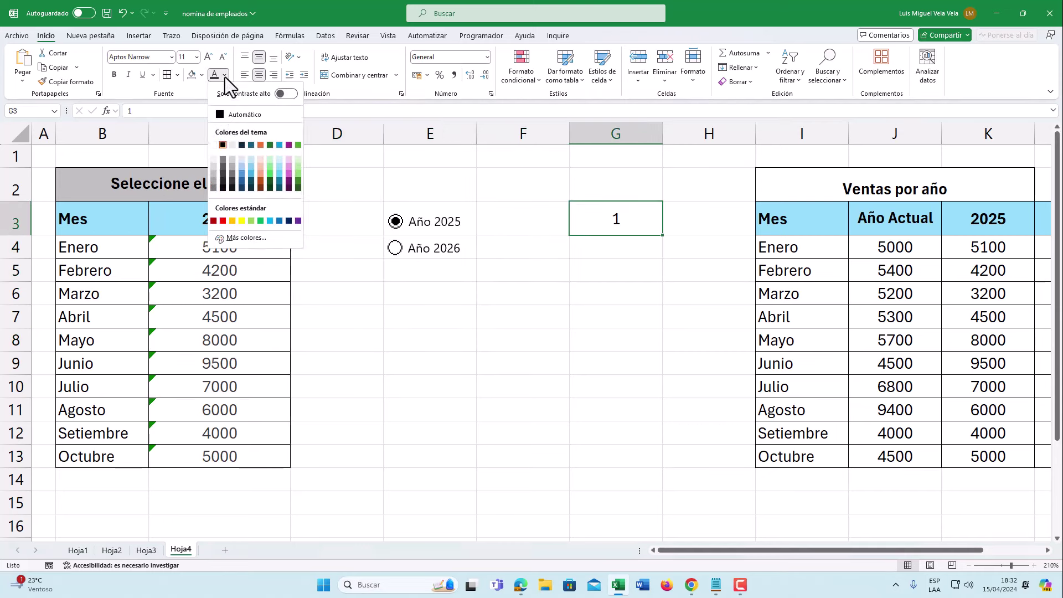
left_click(213, 148)
left_click(608, 340)
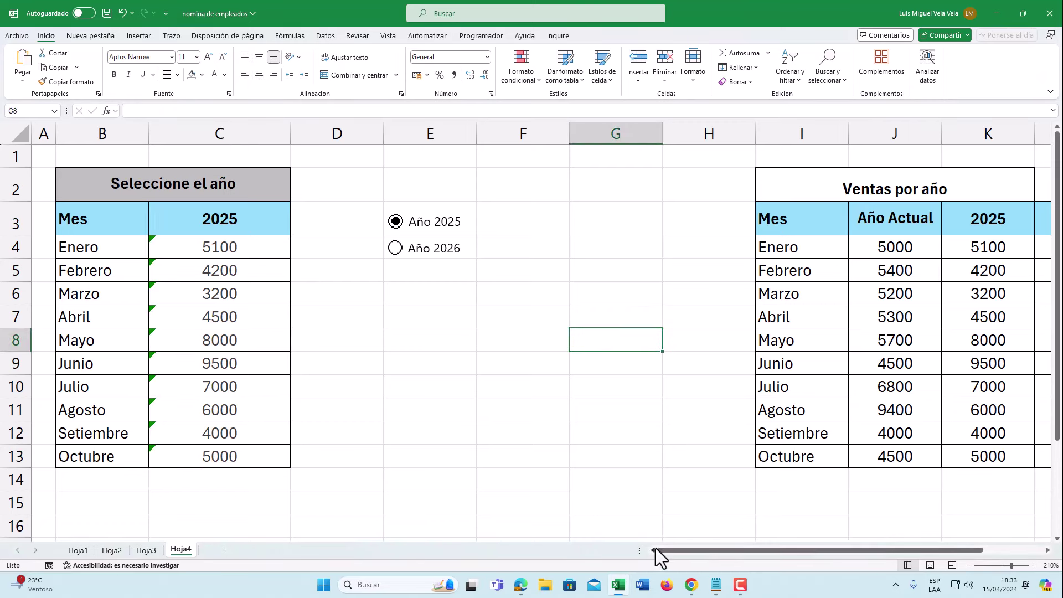
left_click(395, 248)
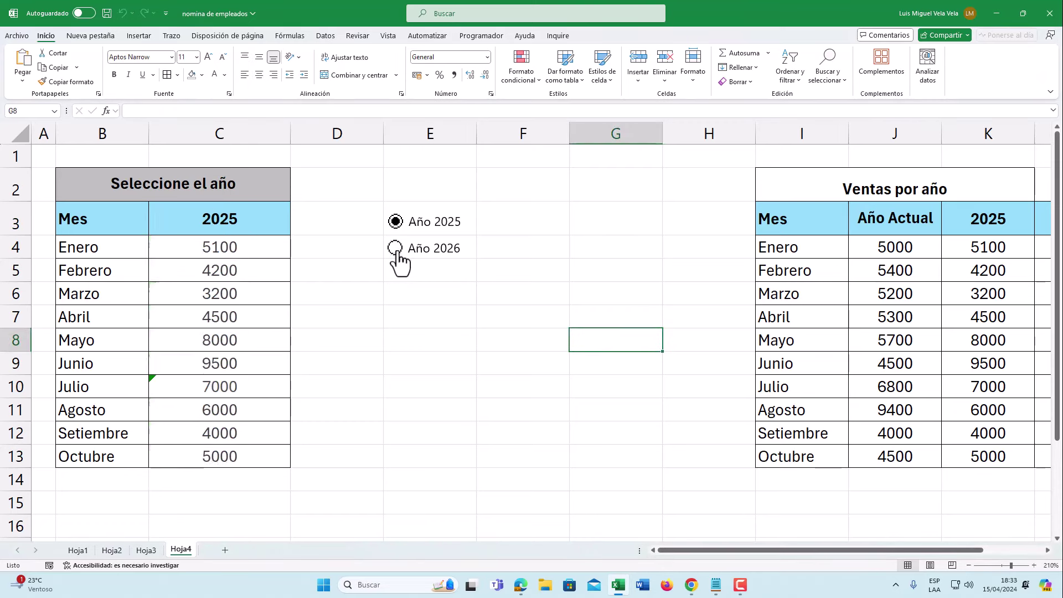
left_click(395, 248)
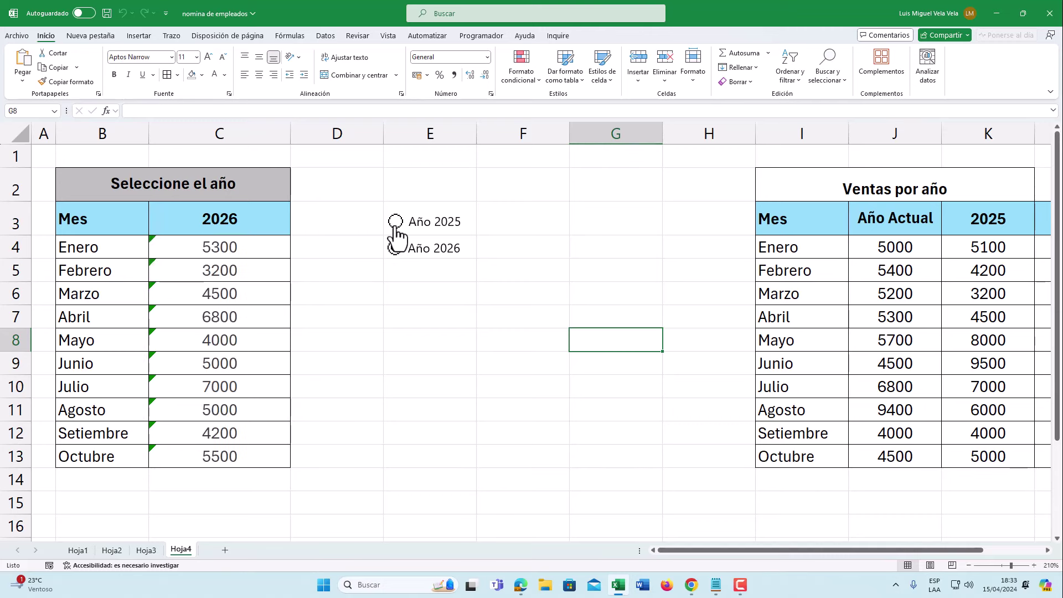
left_click(396, 222)
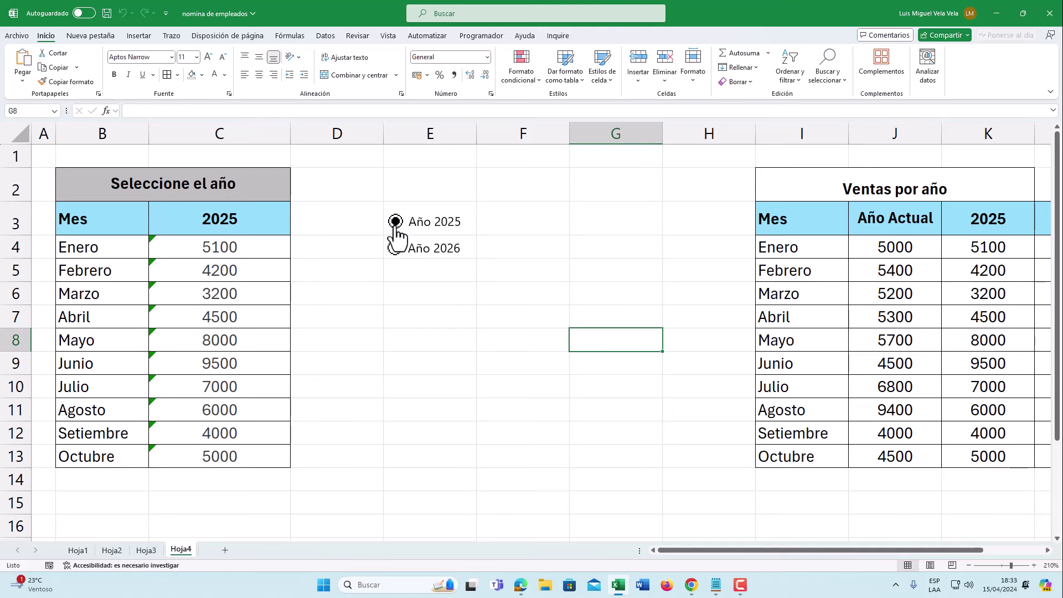